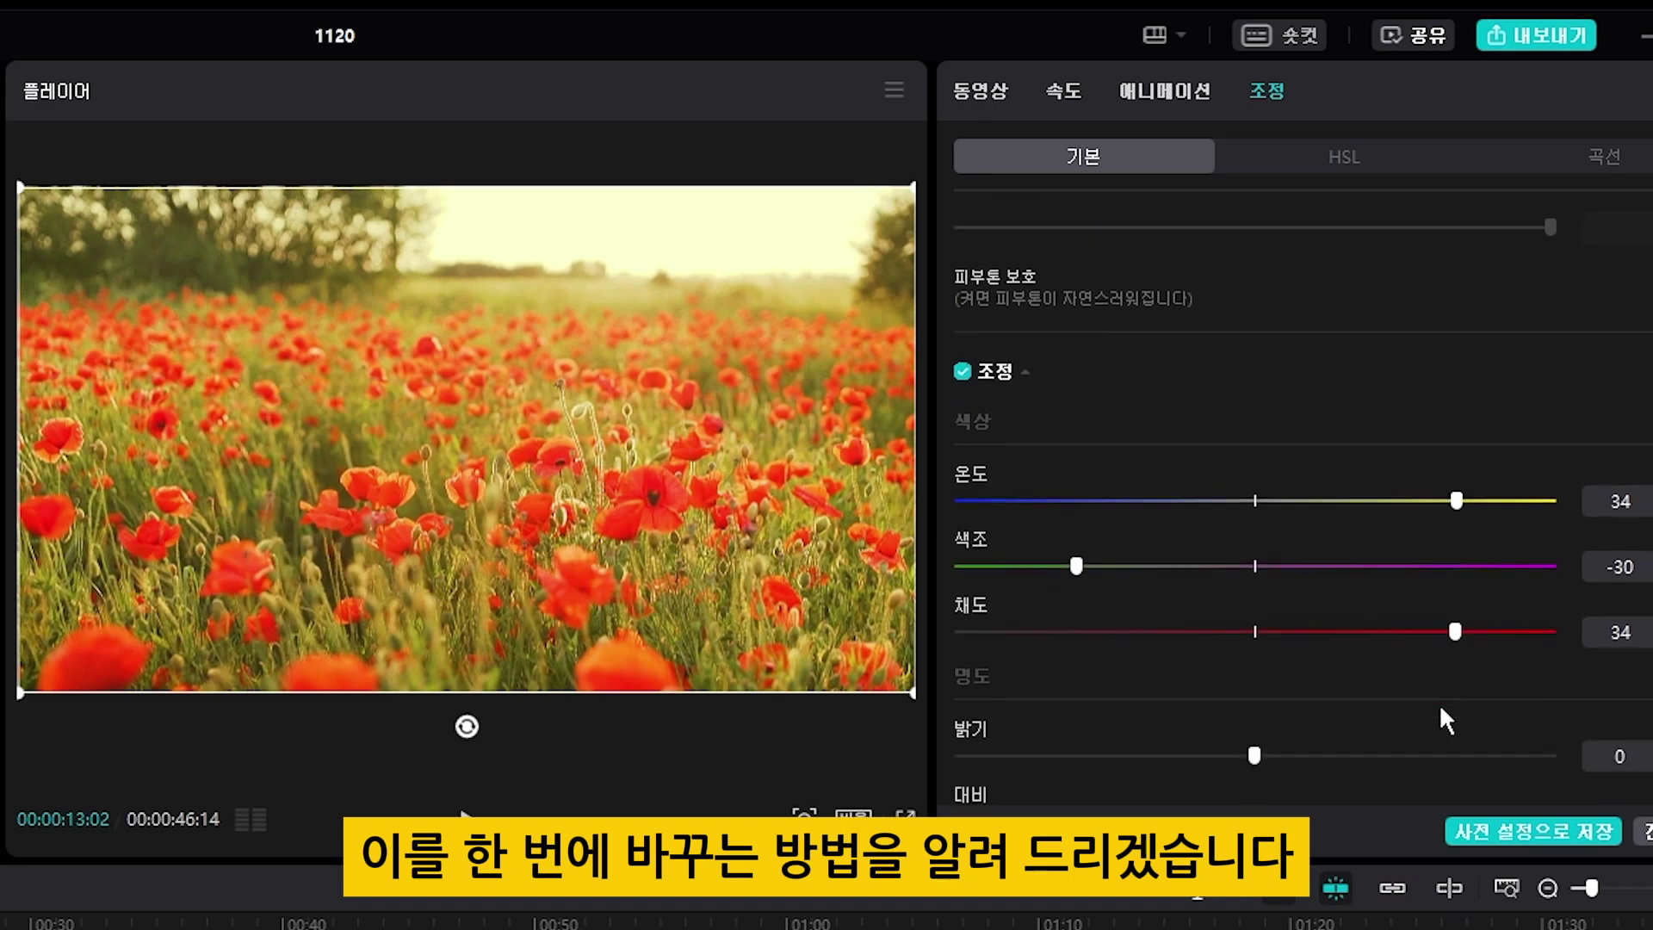
{"action": "left_click_drag", "start_coordinate": [1259, 702], "coordinate": [1339, 736]}
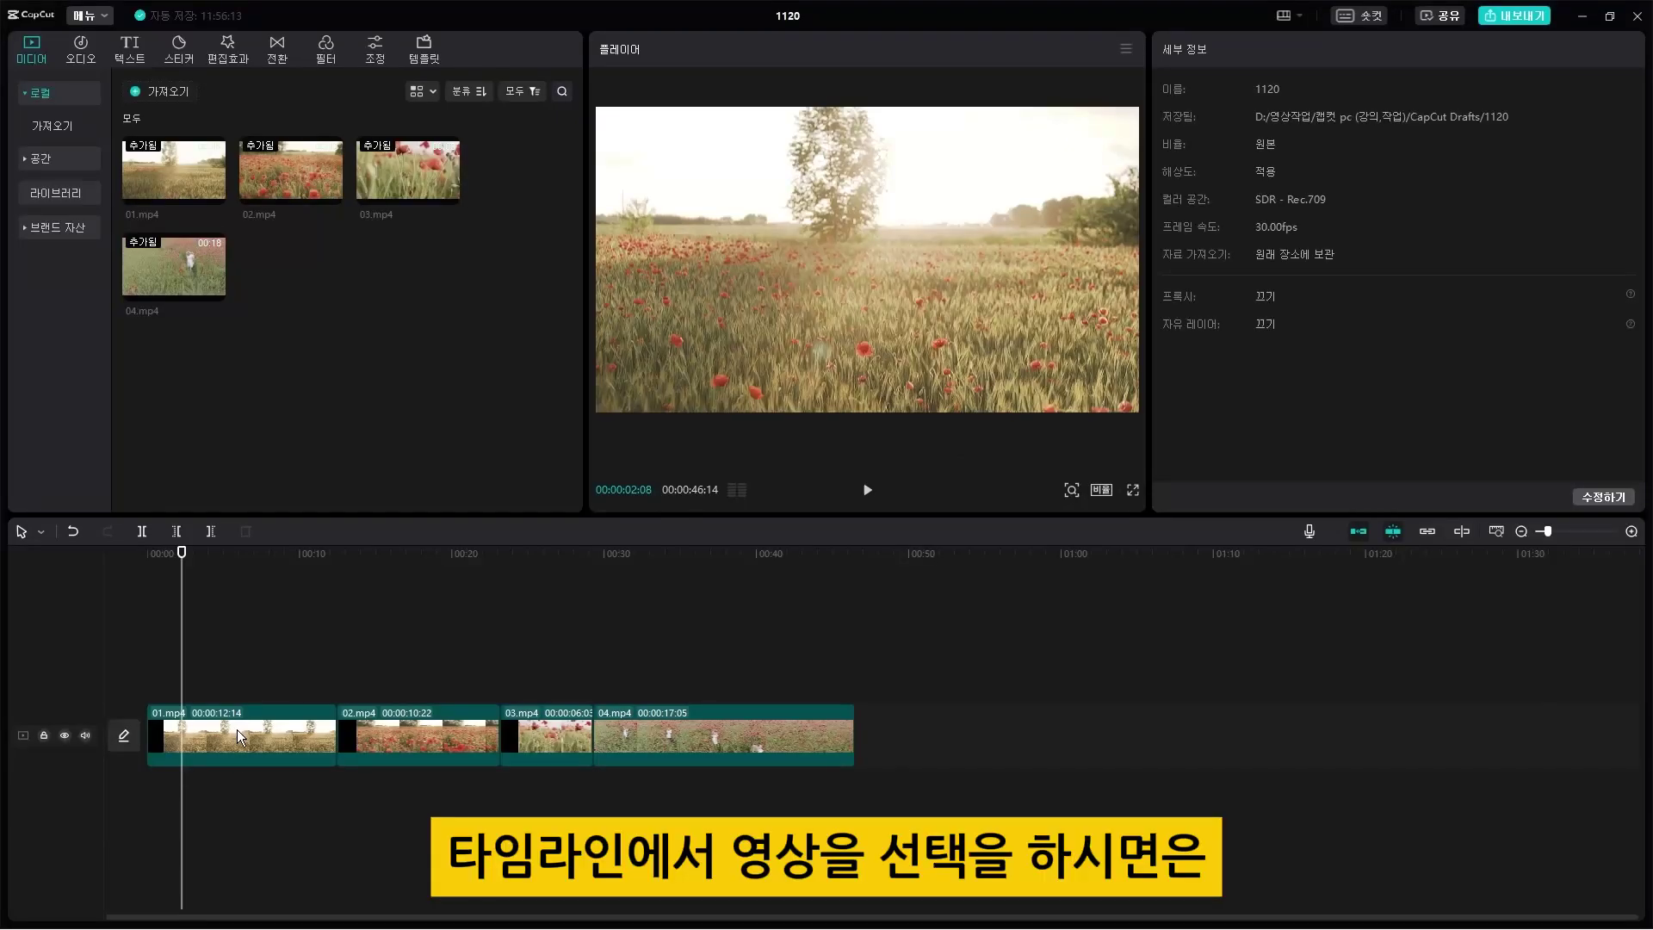
Select the 01.mp4 clip and examine its video settings and its basic colour, lightness and effect adjustment controls.
{"action": "left_click", "coordinate": [238, 730]}
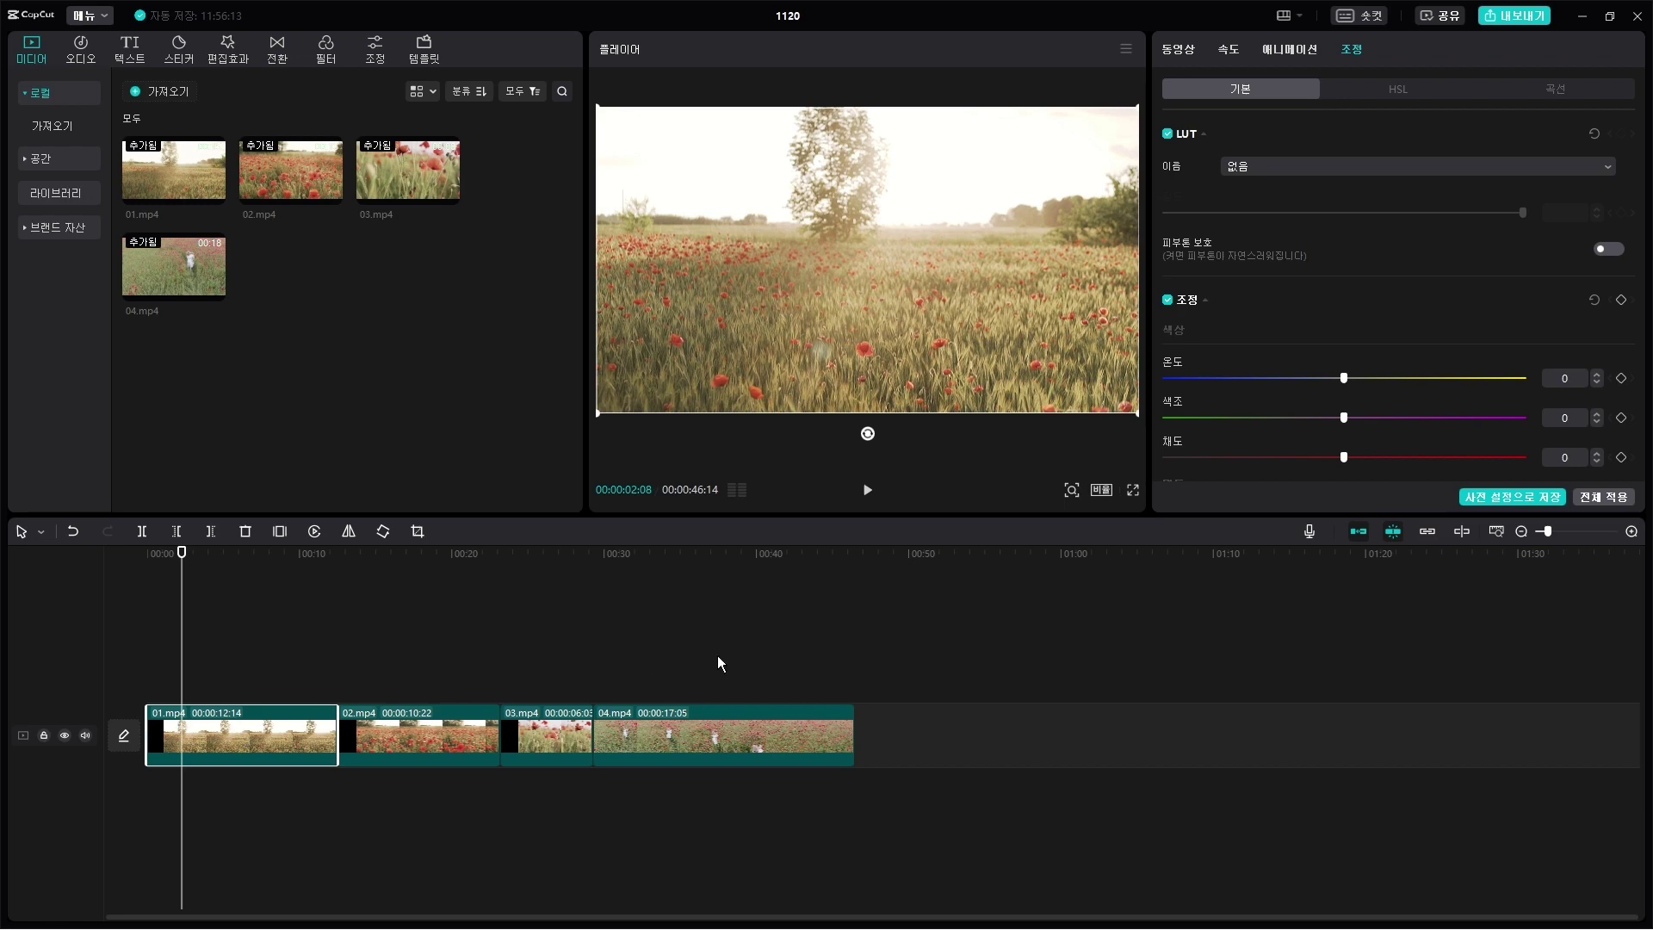
{"action": "left_click", "coordinate": [1181, 54]}
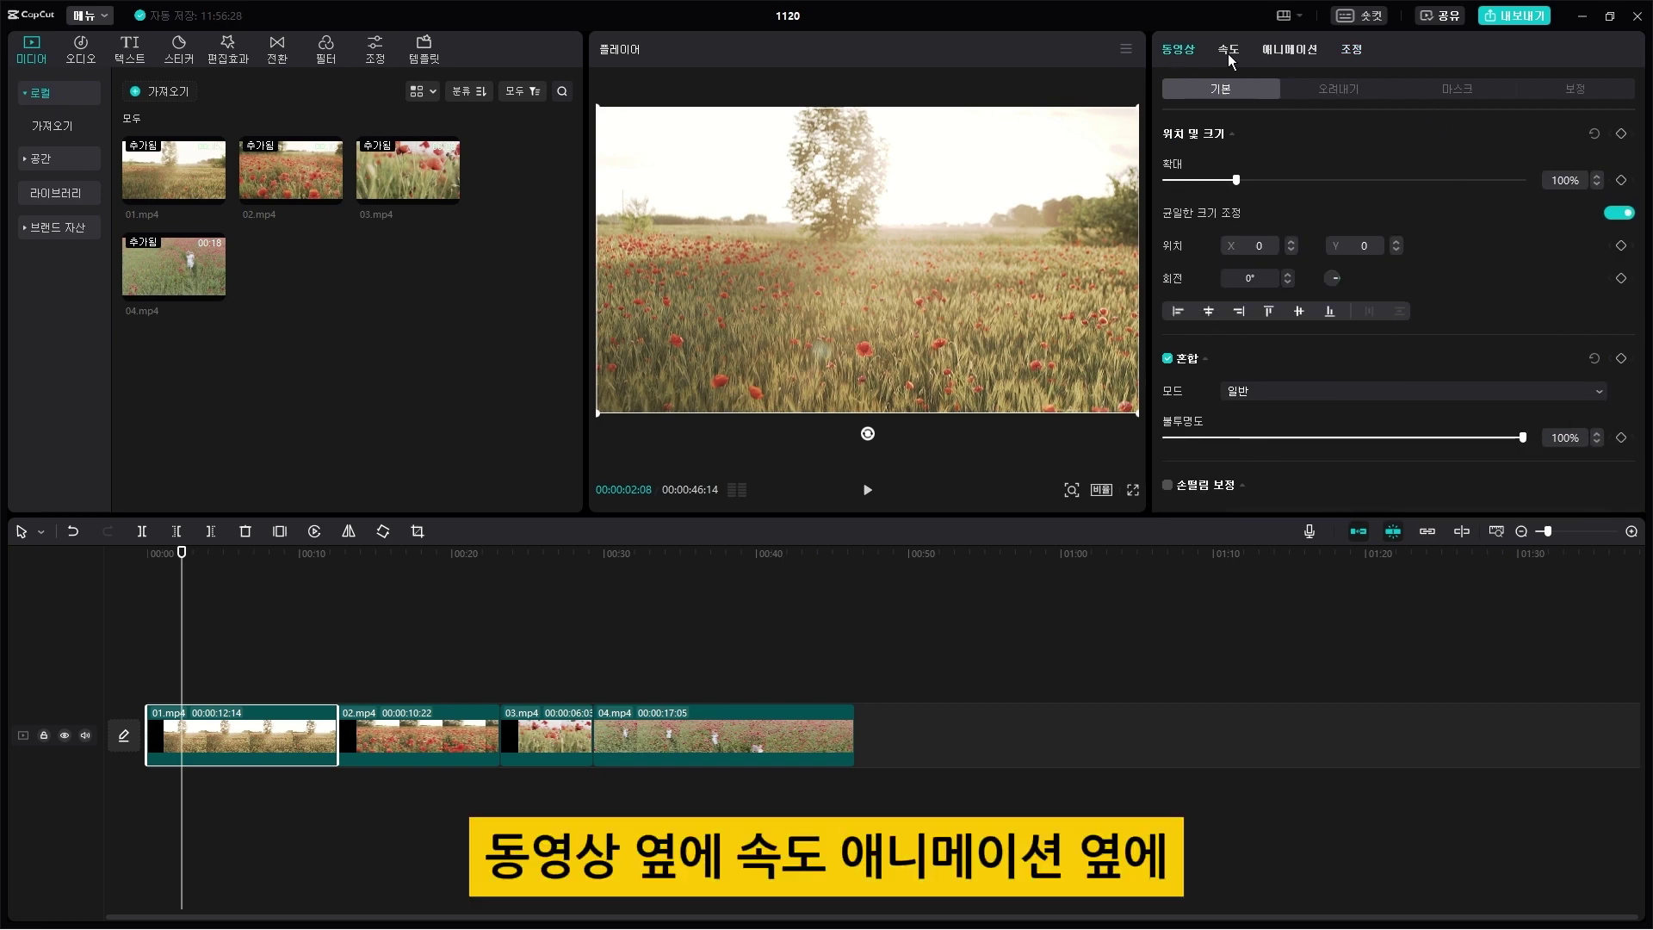
{"action": "left_click", "coordinate": [1355, 50]}
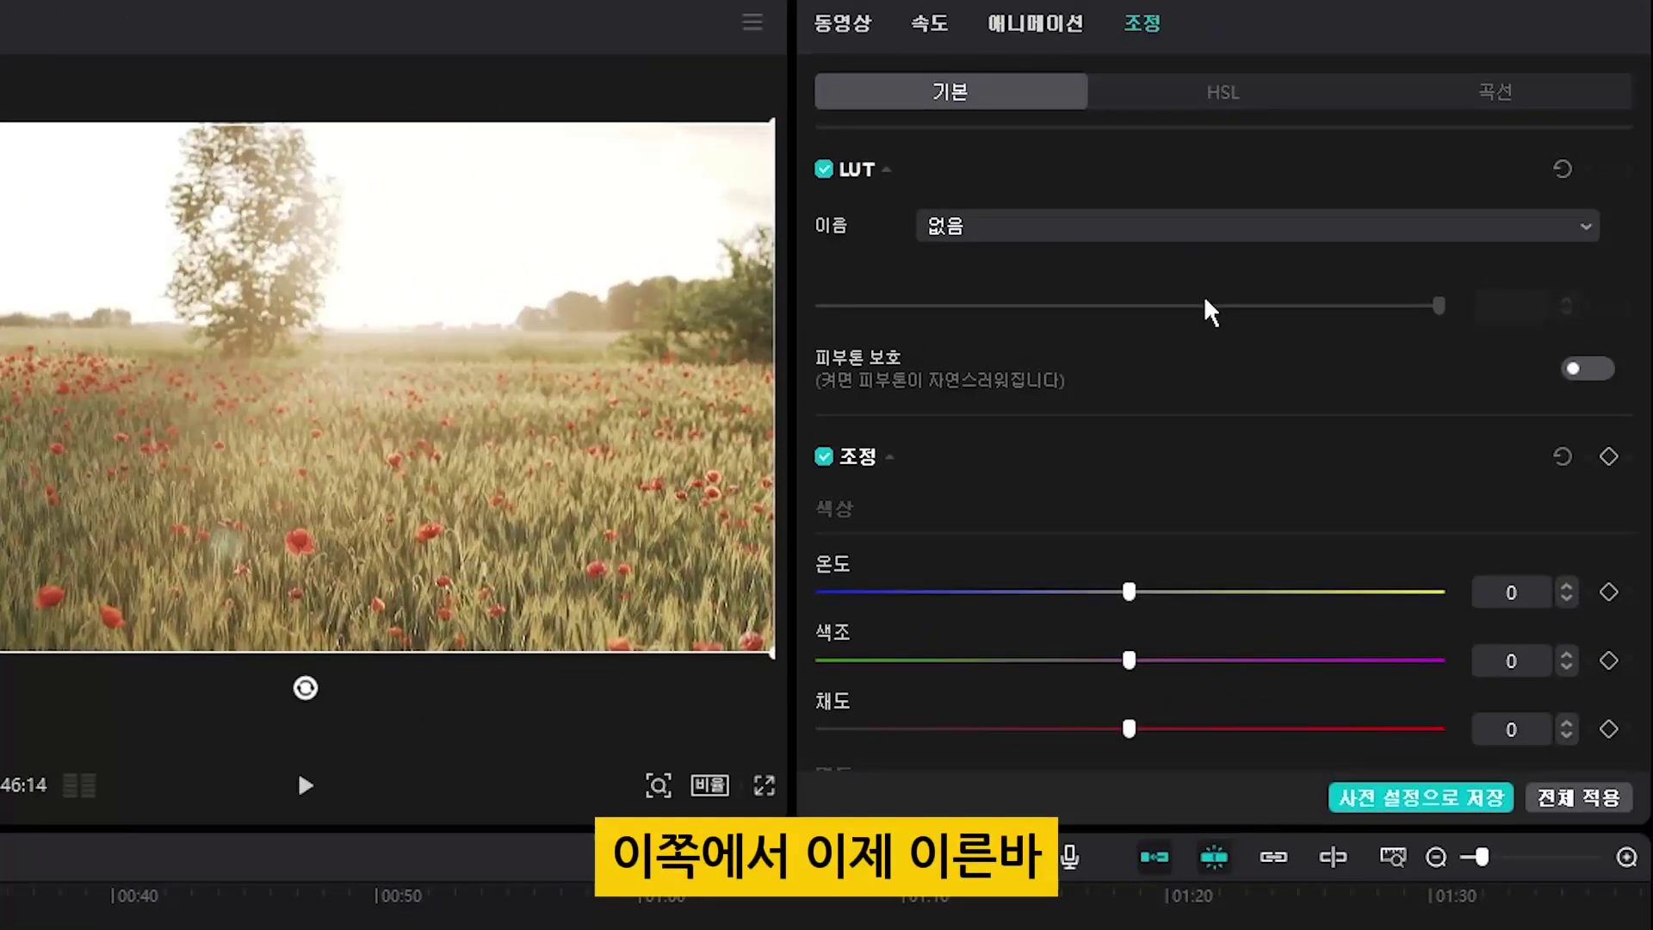
{"action": "scroll", "coordinate": [1319, 254], "scroll_direction": "down", "scroll_amount": 3}
{"action": "scroll", "coordinate": [1212, 314], "scroll_direction": "down", "scroll_amount": 2}
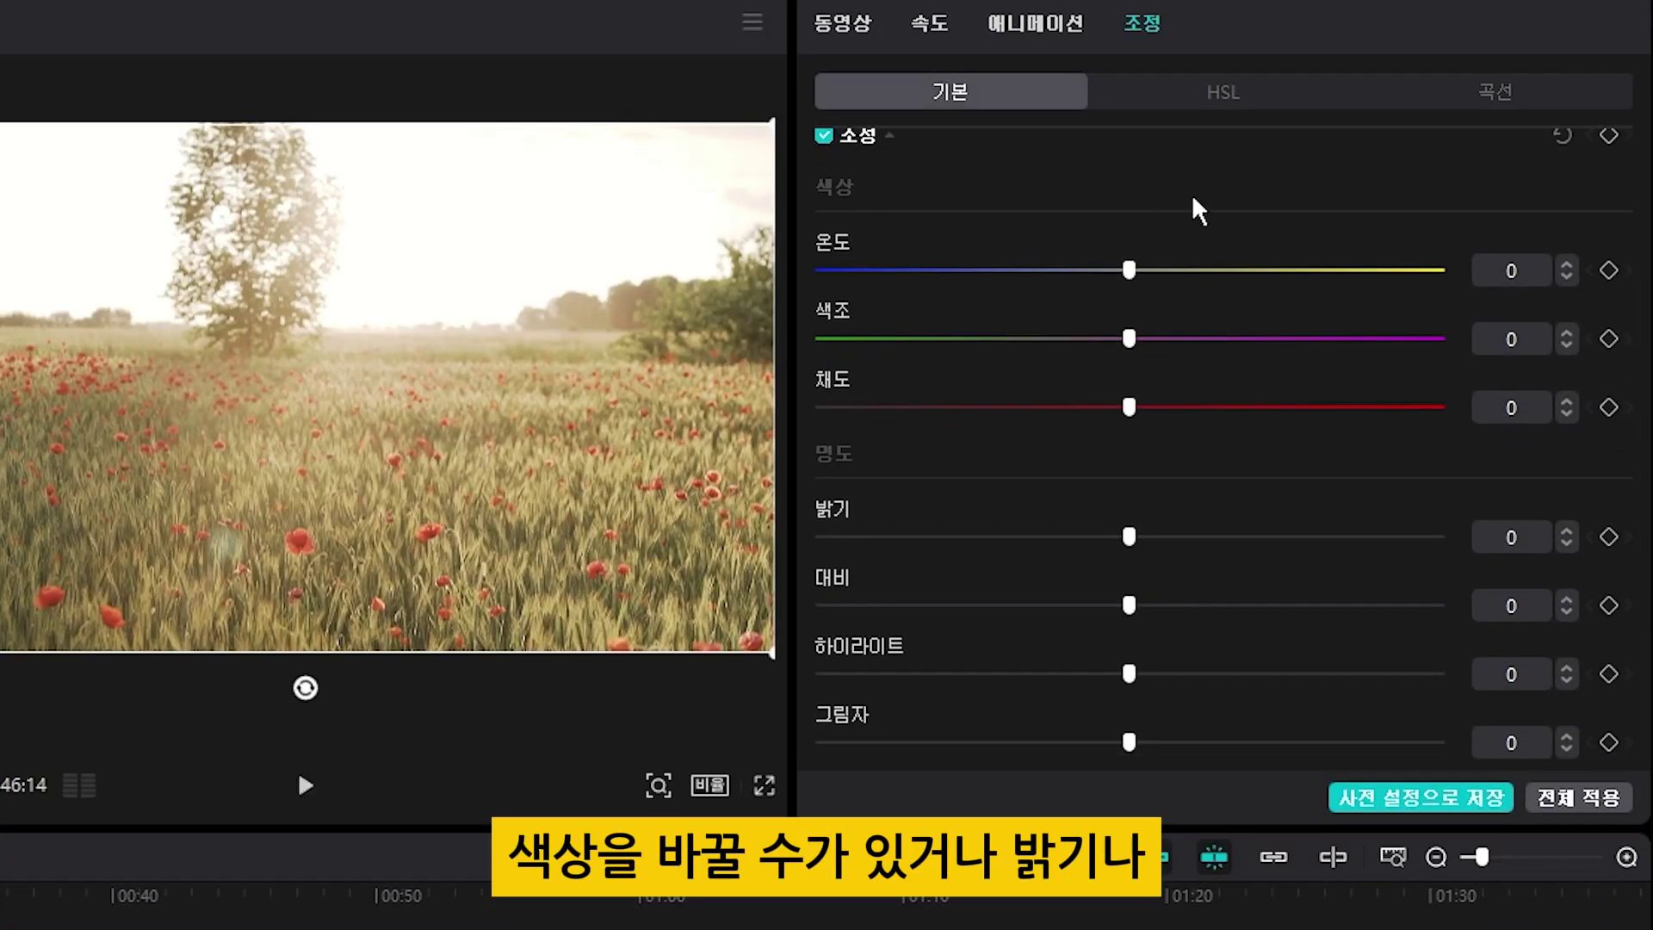
{"action": "scroll", "coordinate": [1257, 424], "scroll_direction": "down", "scroll_amount": 1}
{"action": "scroll", "coordinate": [999, 359], "scroll_direction": "down", "scroll_amount": 4}
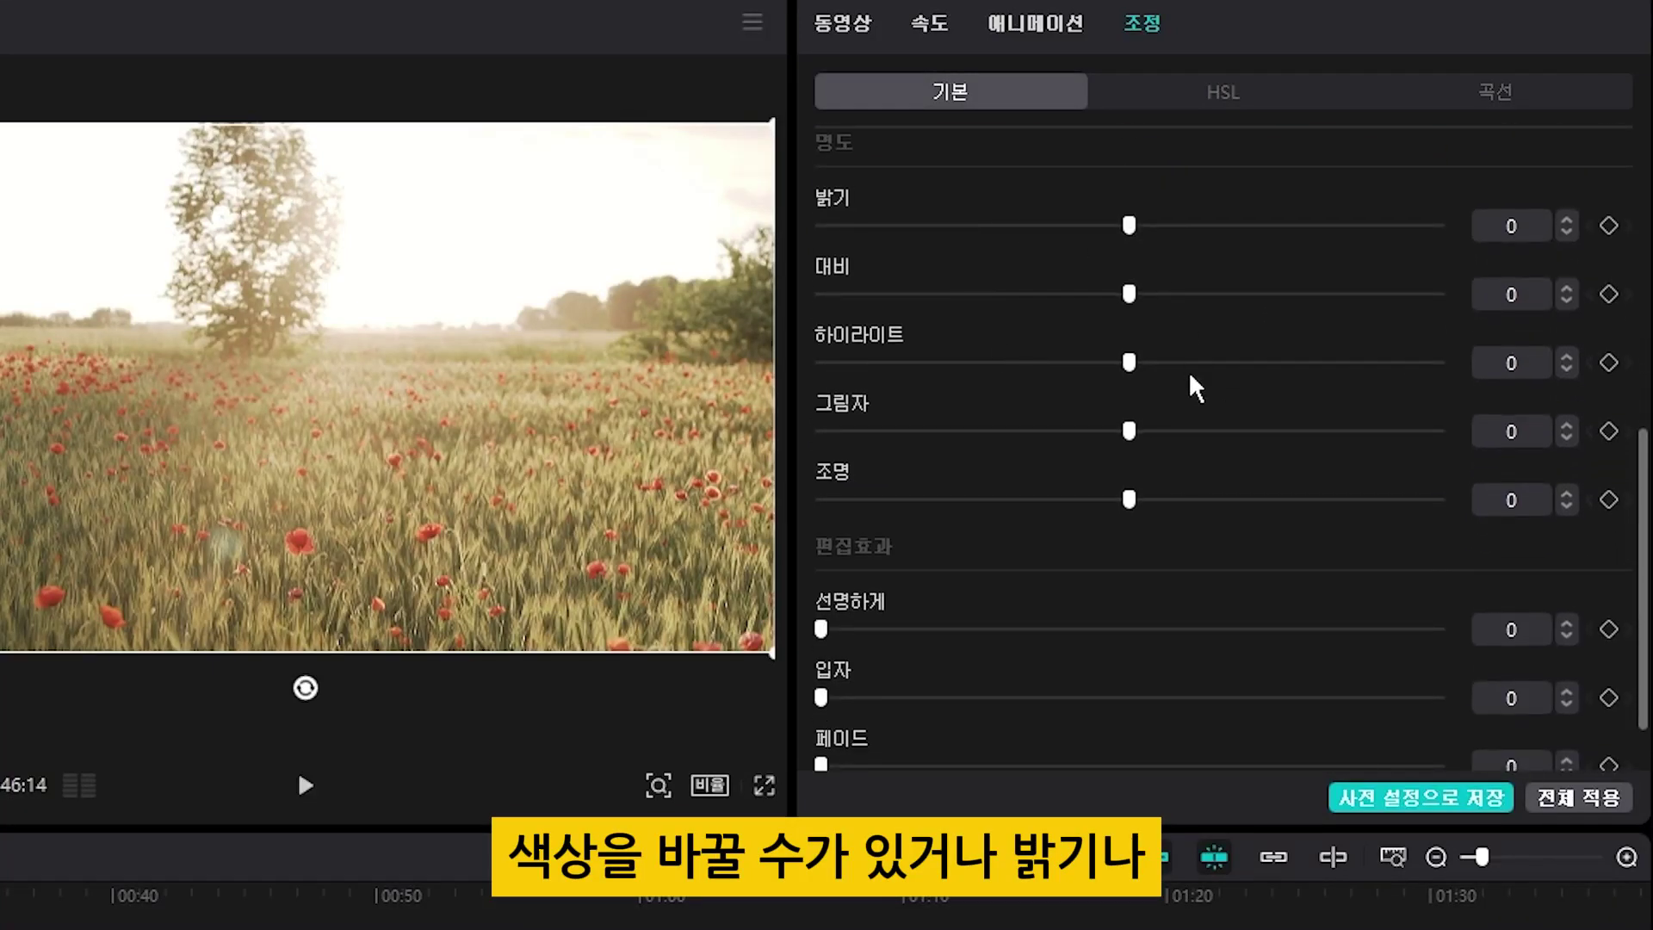
{"action": "scroll", "coordinate": [1044, 543], "scroll_direction": "down", "scroll_amount": 1}
{"action": "scroll", "coordinate": [1082, 535], "scroll_direction": "up", "scroll_amount": 10}
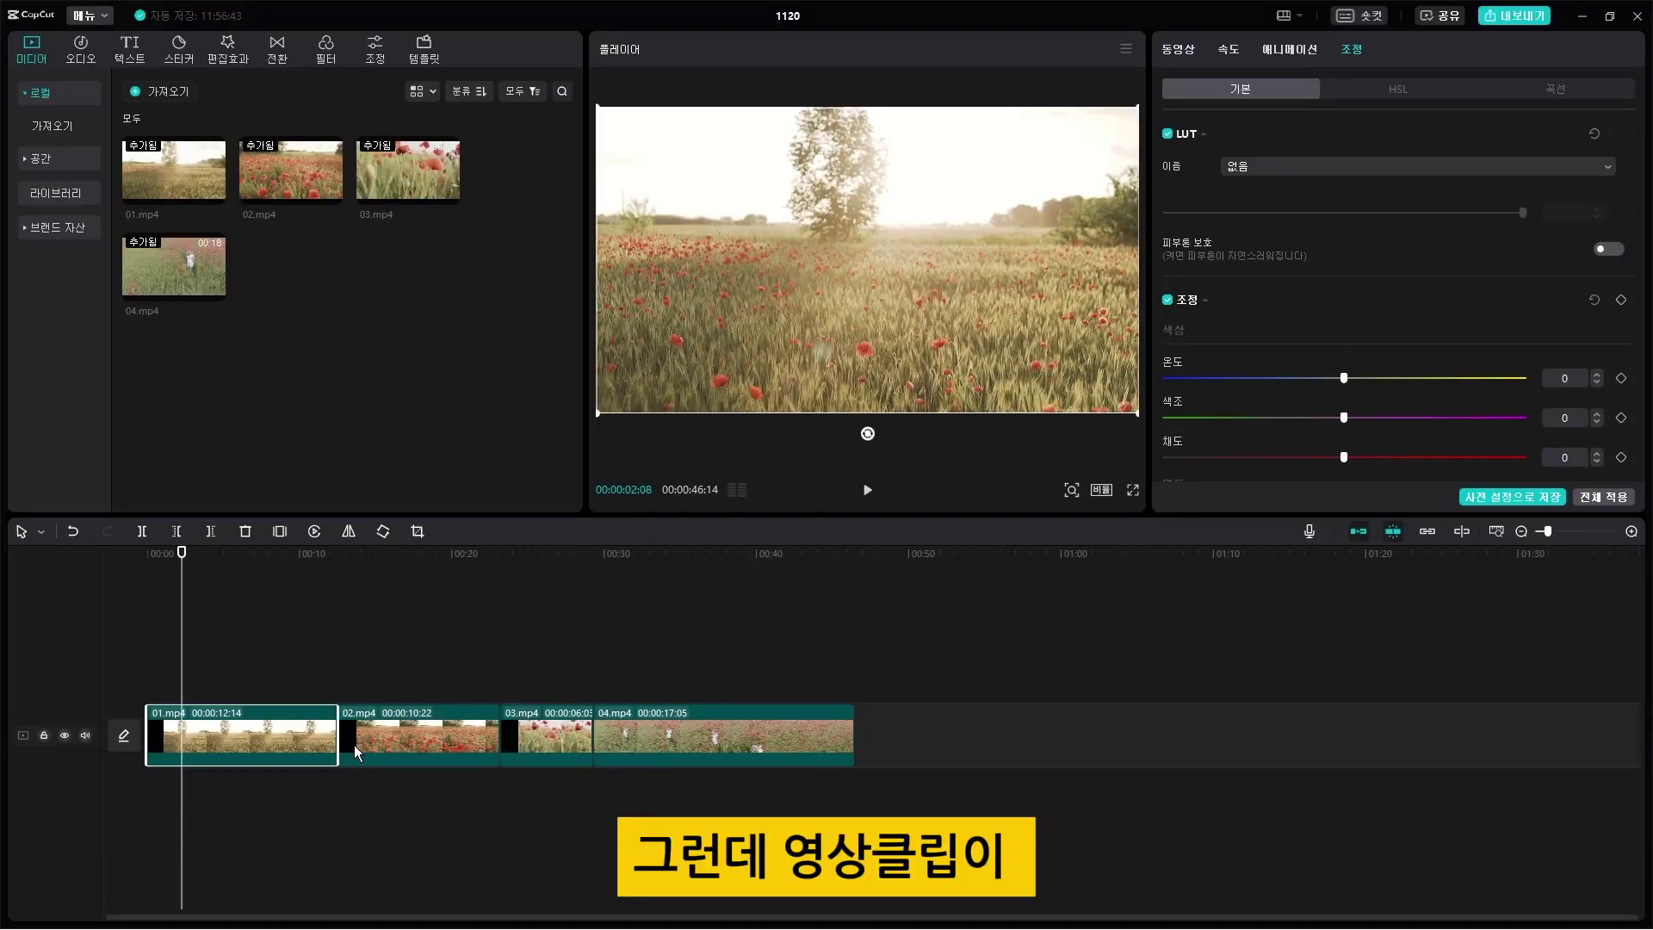
Adjust only the 01.mp4 clip, setting temperature to 37, tint to -29, saturation to 37 and brightness to -22.
{"action": "left_click_drag", "start_coordinate": [181, 561], "coordinate": [227, 633]}
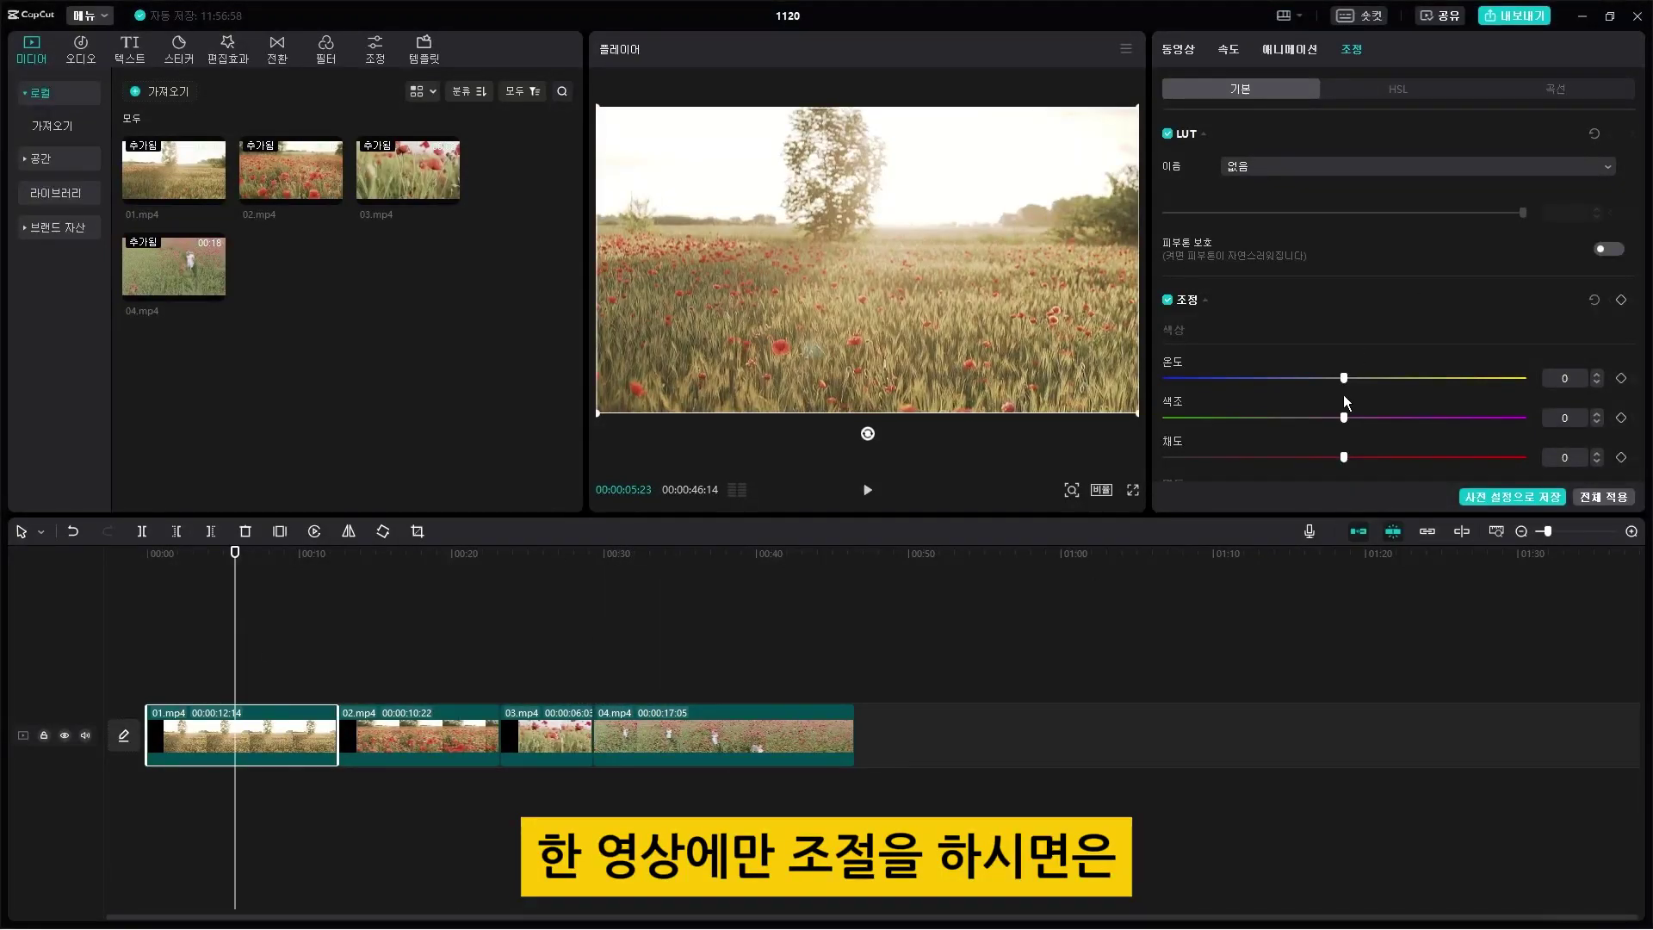
{"action": "left_click_drag", "start_coordinate": [1343, 378], "coordinate": [1474, 378]}
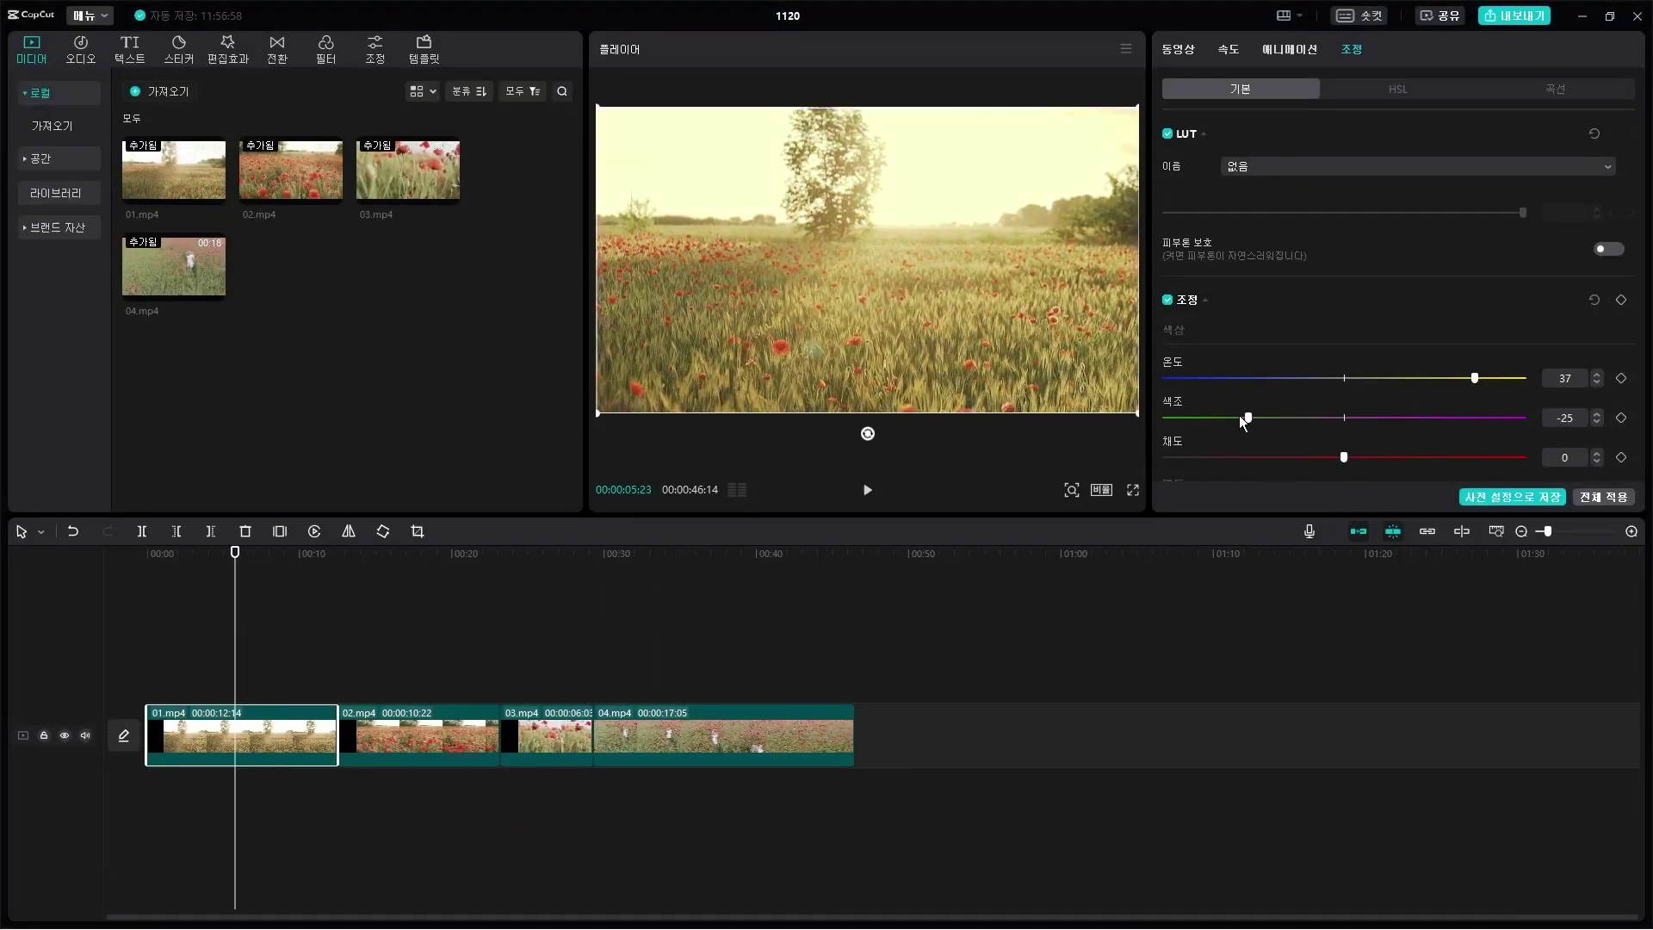
{"action": "left_click_drag", "start_coordinate": [1348, 458], "coordinate": [1477, 457]}
{"action": "scroll", "coordinate": [1396, 377], "scroll_direction": "down", "scroll_amount": 3}
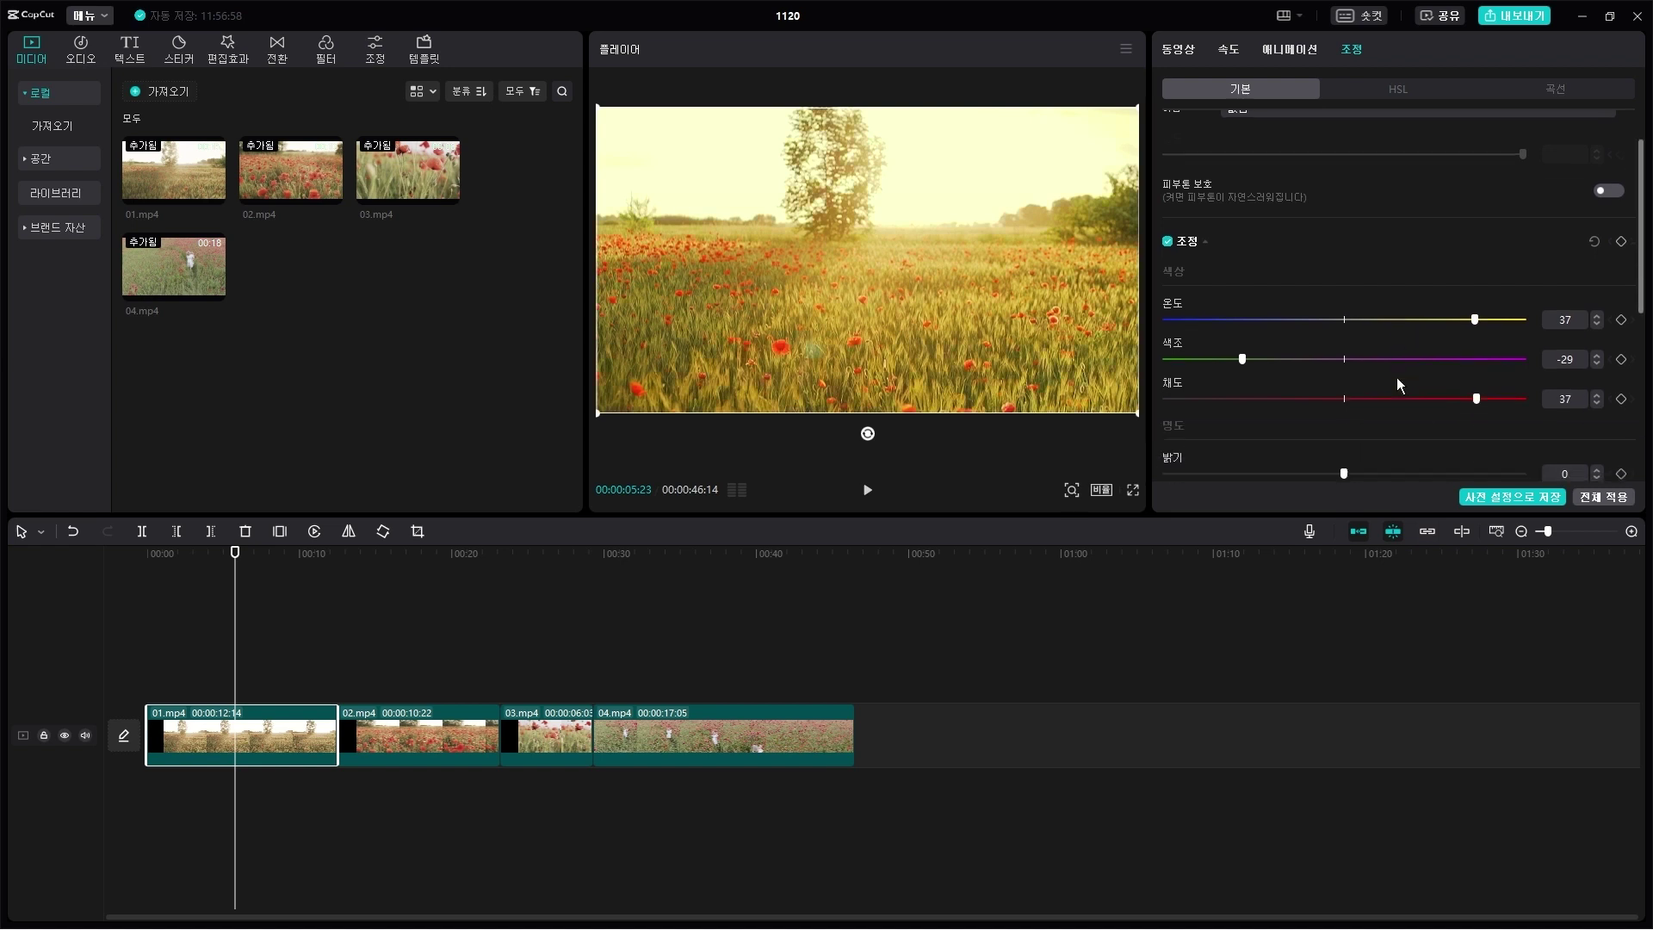
{"action": "scroll", "coordinate": [1386, 390], "scroll_direction": "down", "scroll_amount": 2}
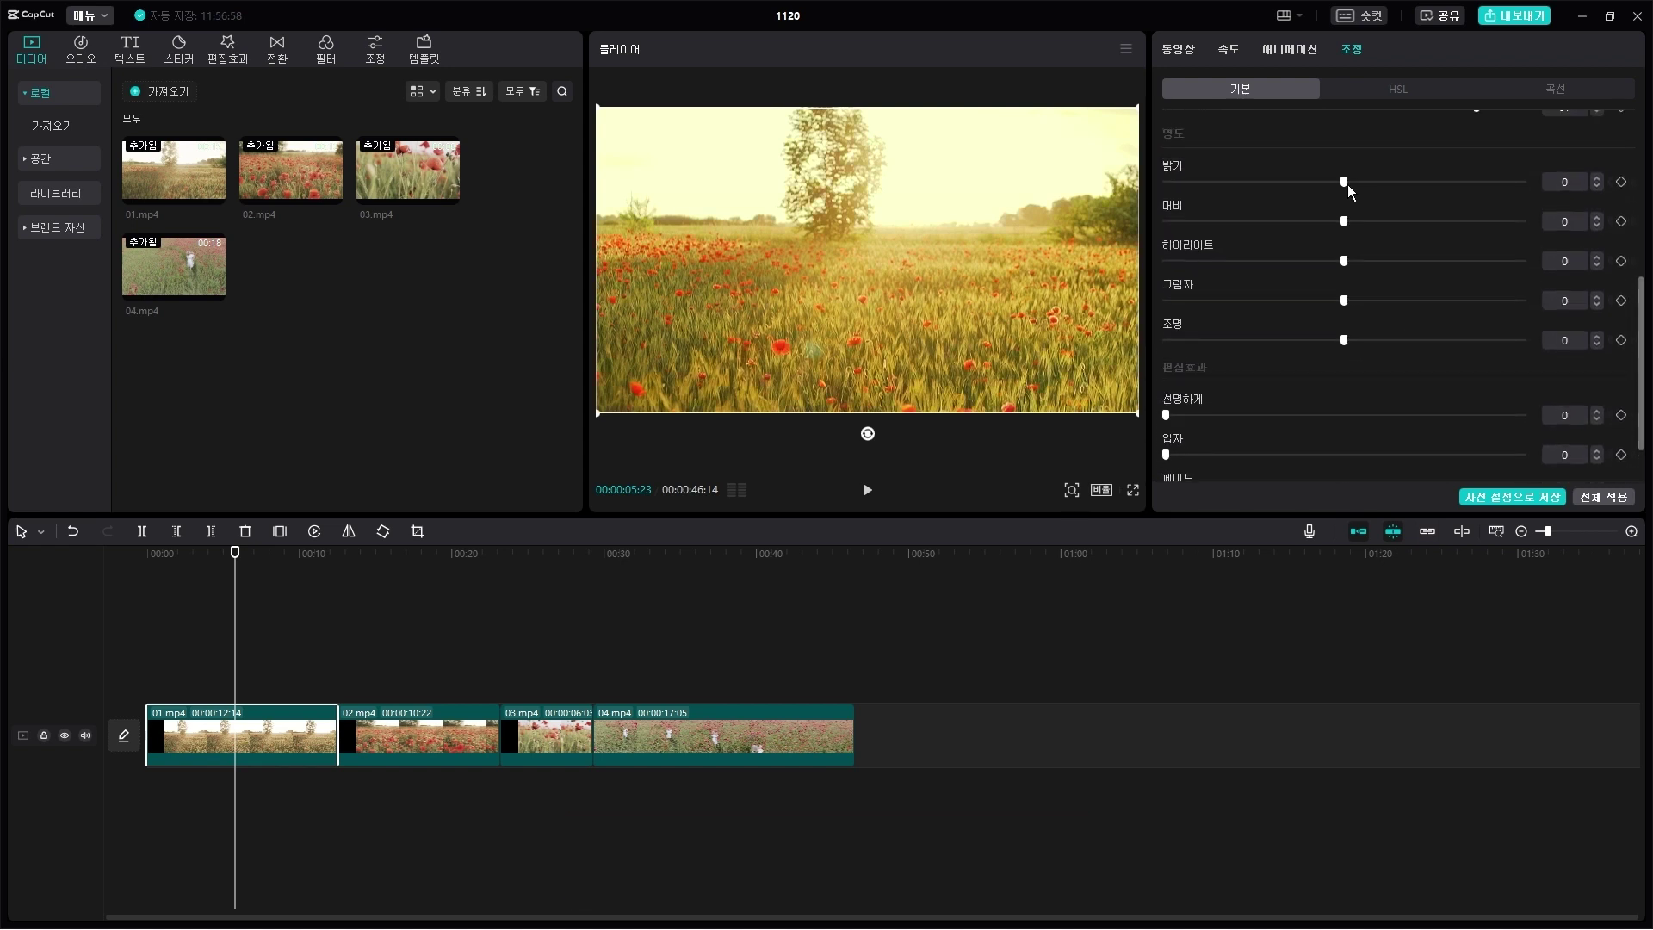
{"action": "left_click_drag", "start_coordinate": [1347, 184], "coordinate": [1263, 193]}
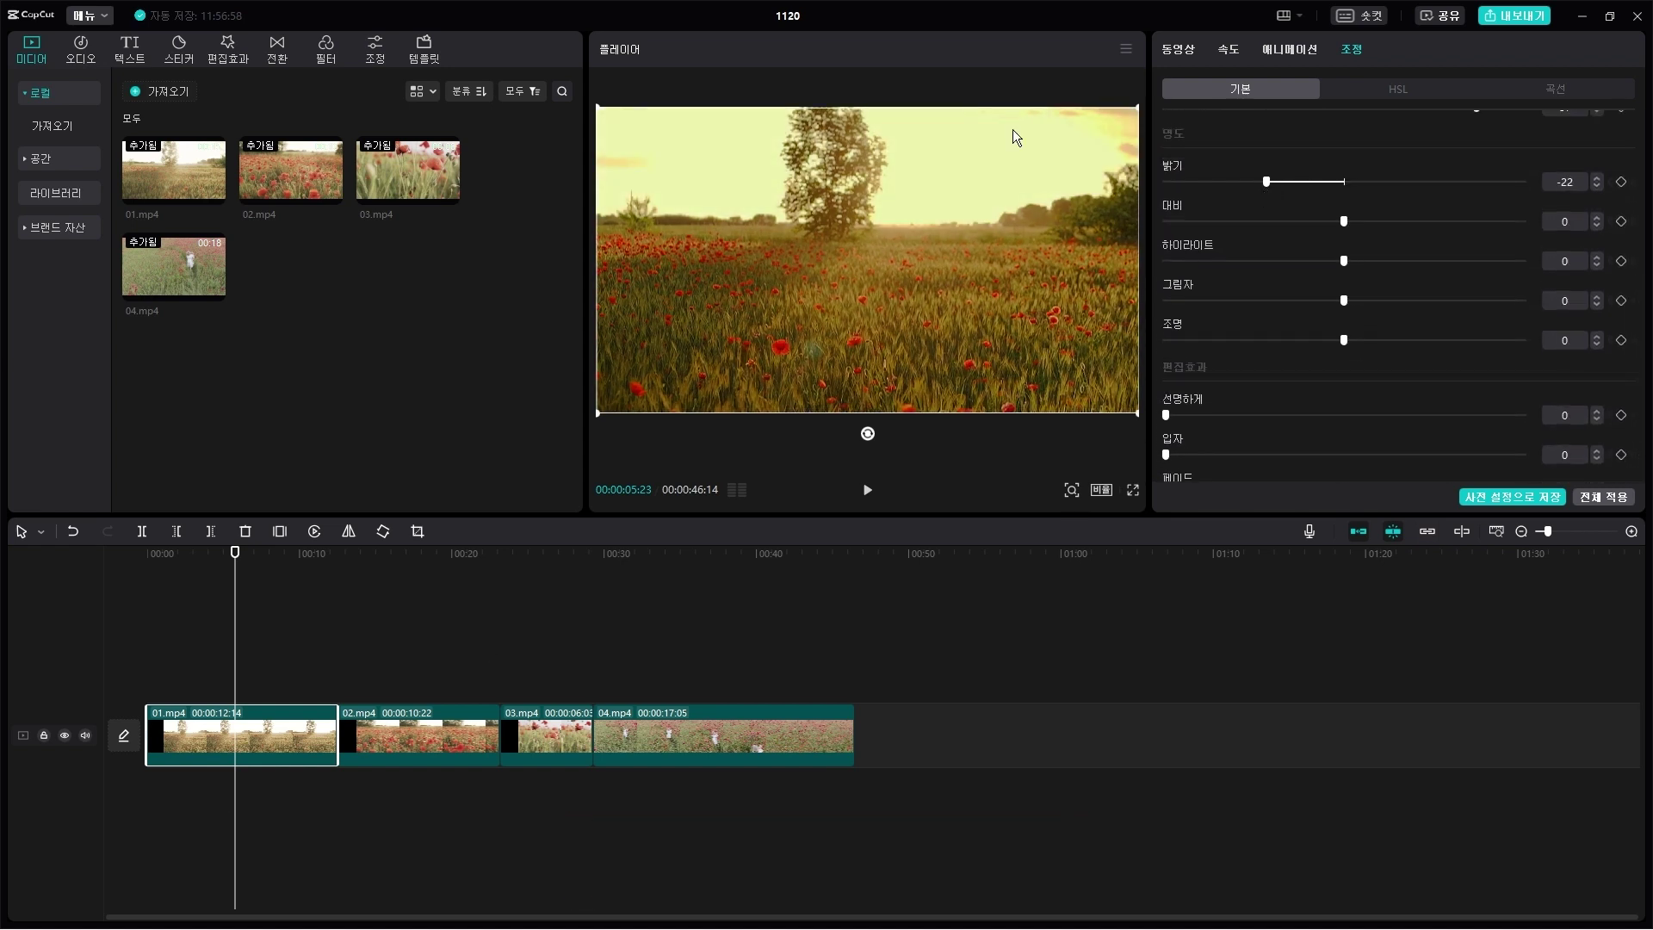
Scrub through the second, third and fourth clips to compare their colours with the adjusted 01.mp4 clip.
{"action": "left_click_drag", "start_coordinate": [241, 567], "coordinate": [523, 565]}
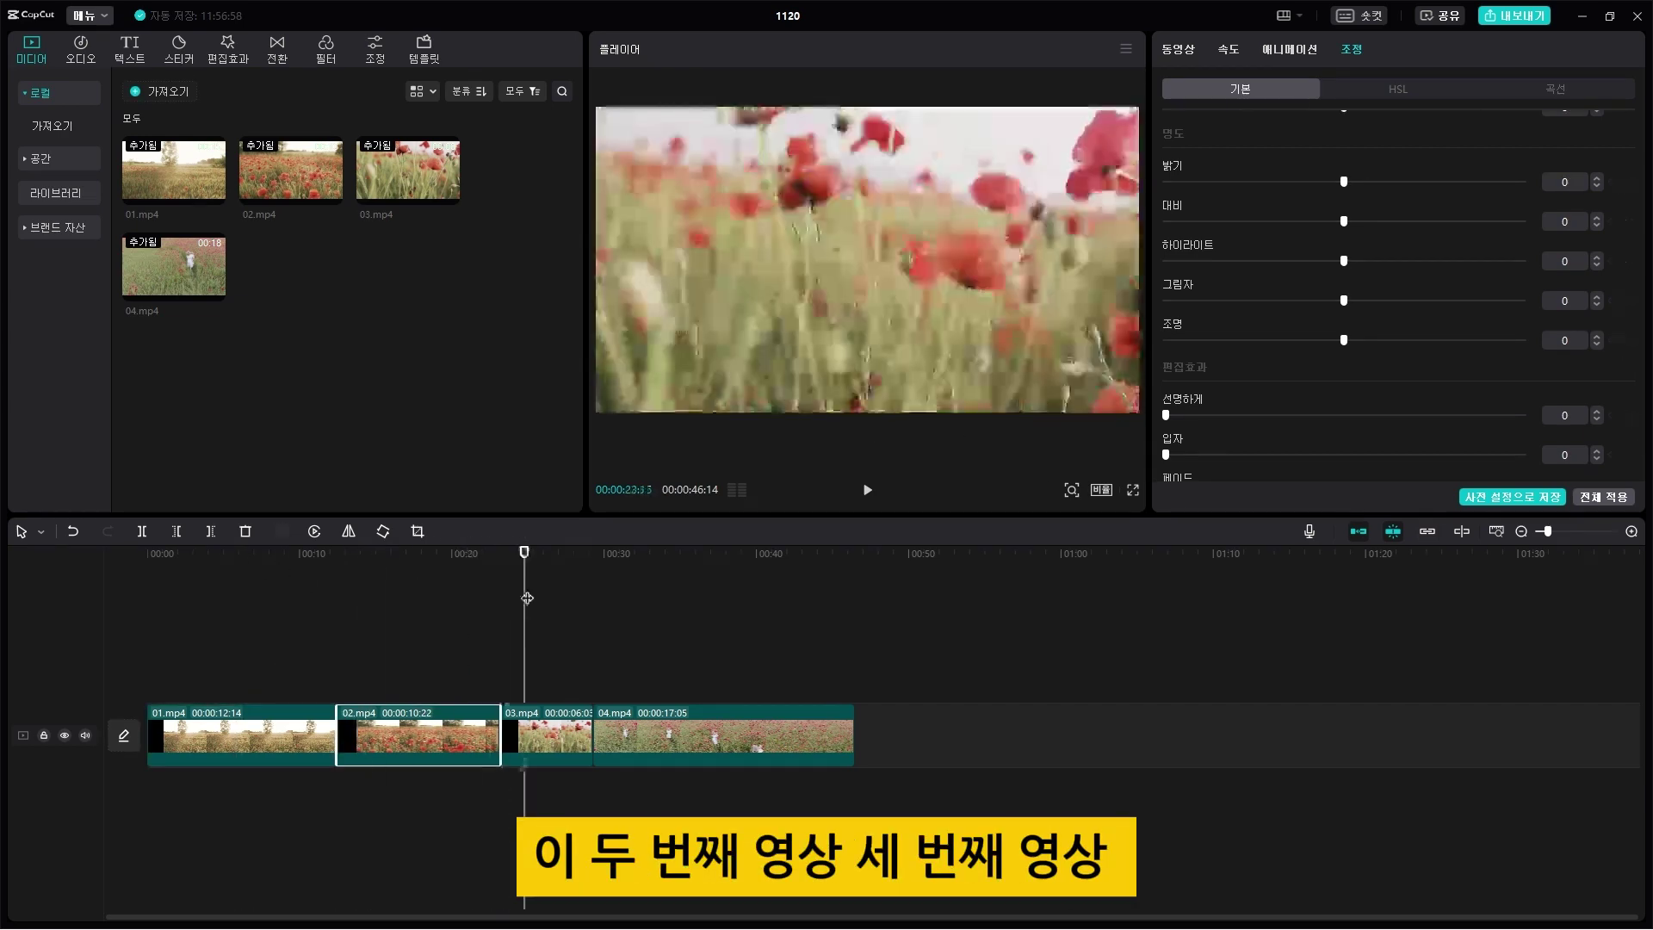
{"action": "left_click", "coordinate": [645, 603]}
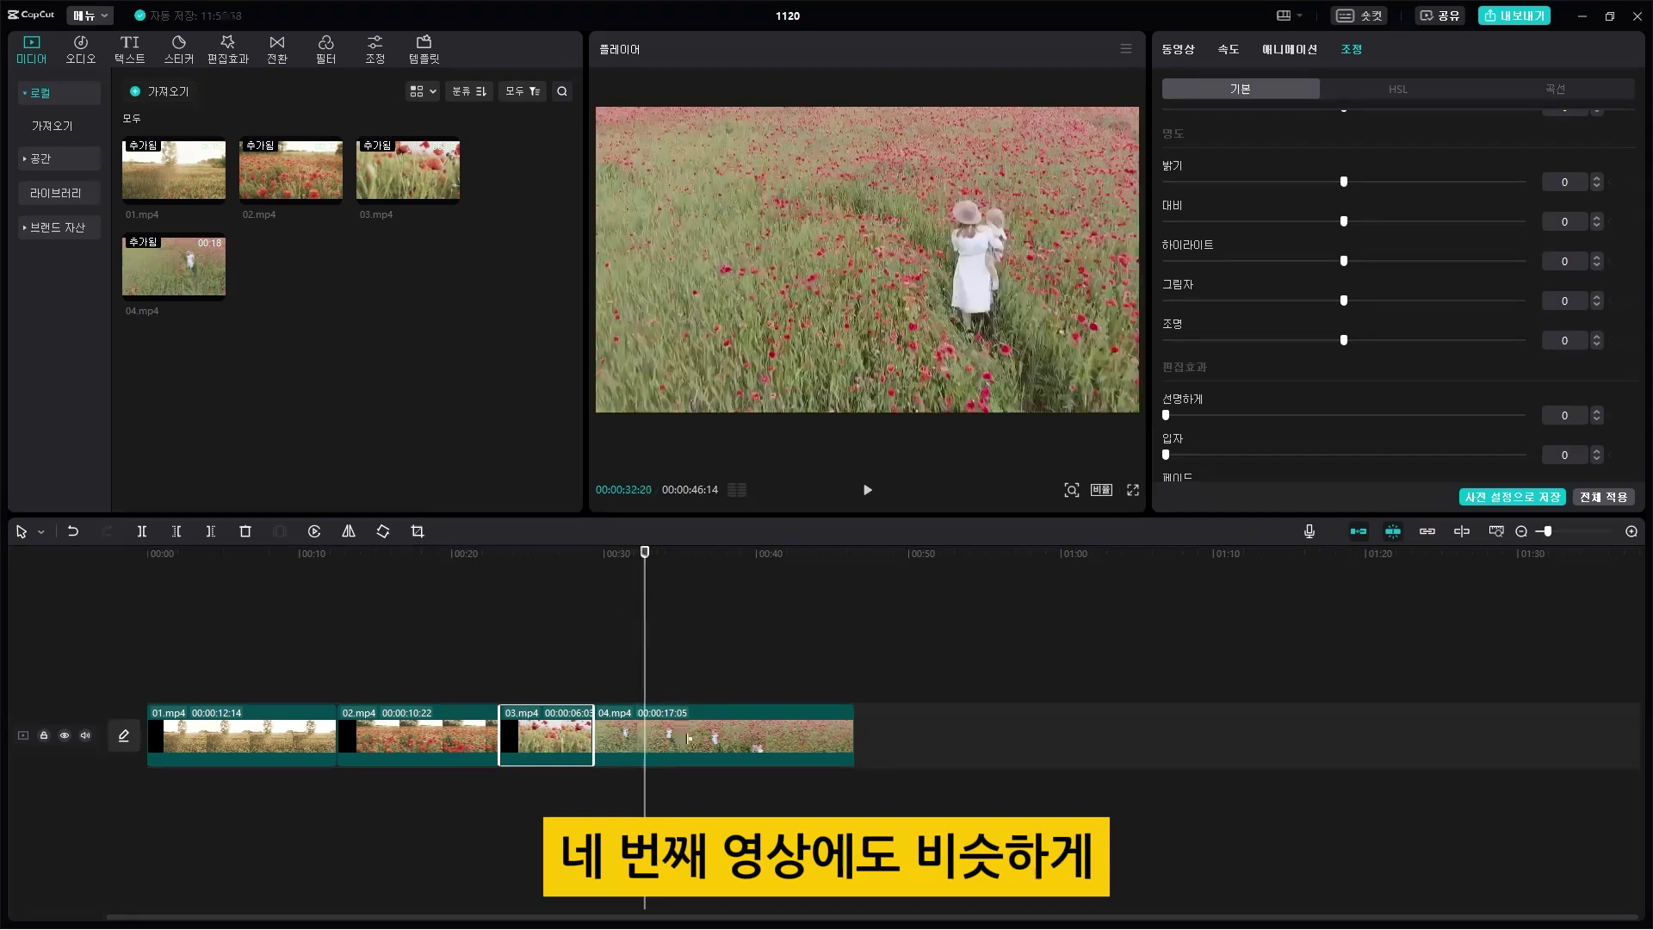
{"action": "left_click", "coordinate": [305, 638]}
{"action": "mouse_move", "coordinate": [305, 638]}
{"action": "left_mouse_down"}
{"action": "mouse_move", "coordinate": [369, 638]}
{"action": "mouse_move", "coordinate": [313, 637]}
{"action": "left_mouse_up"}
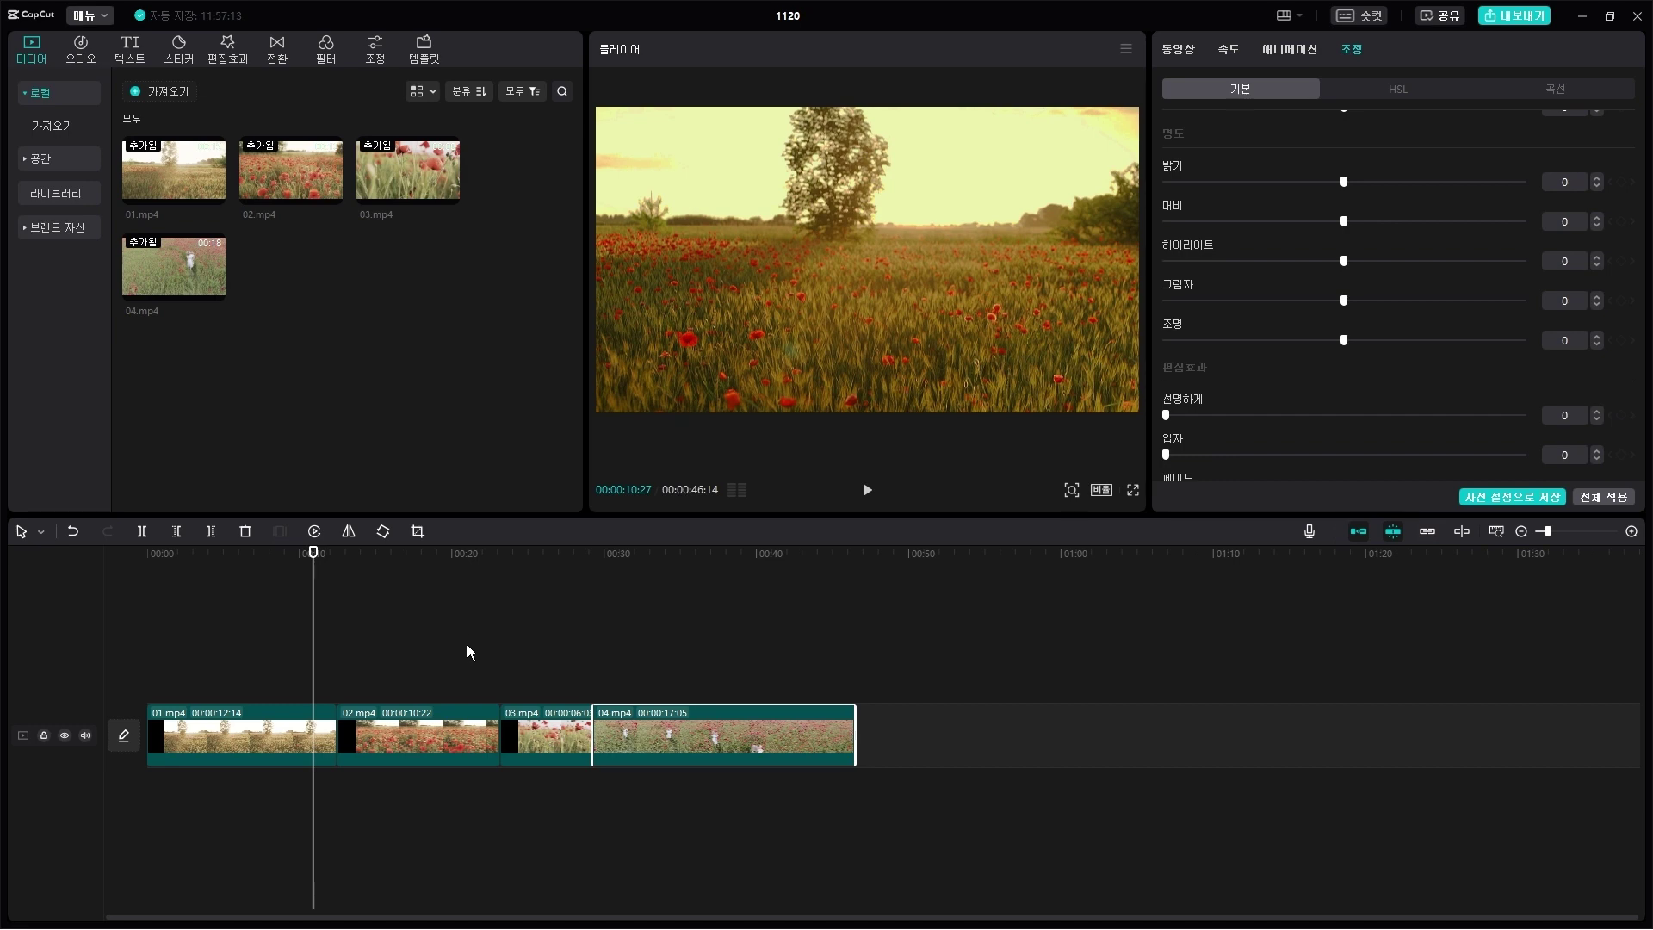
{"action": "left_click_drag", "start_coordinate": [321, 596], "coordinate": [408, 689]}
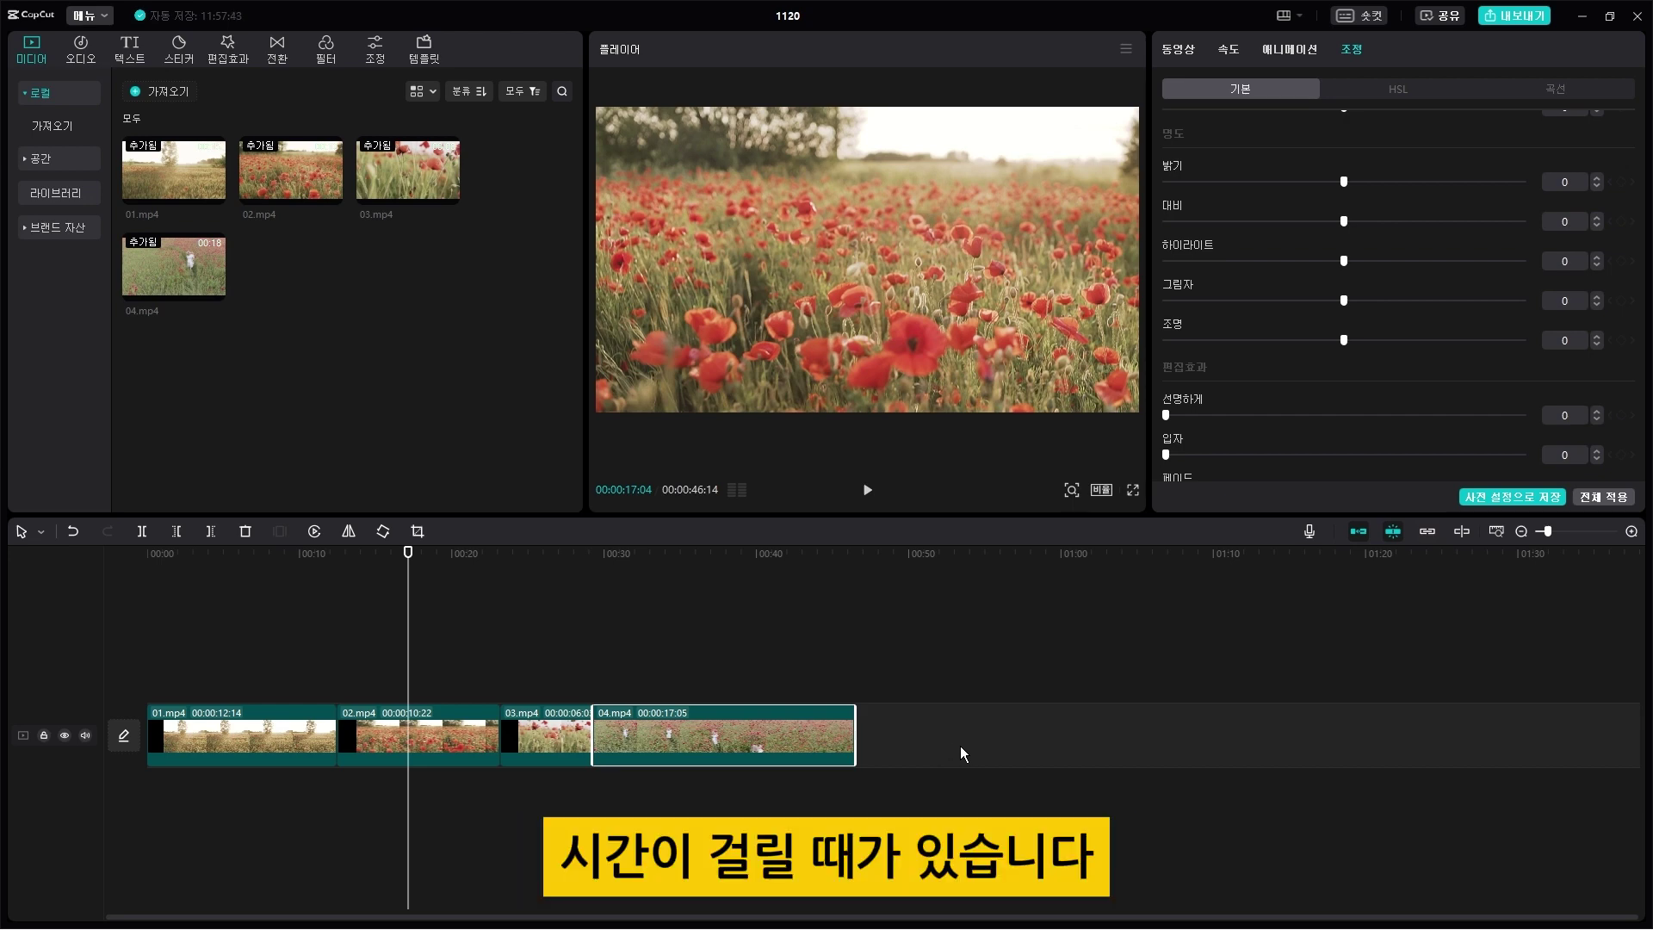
Place a custom adjustment layer above the clips at the timeline start and extend it to the end of 04.mp4.
{"action": "key", "text": "Home"}
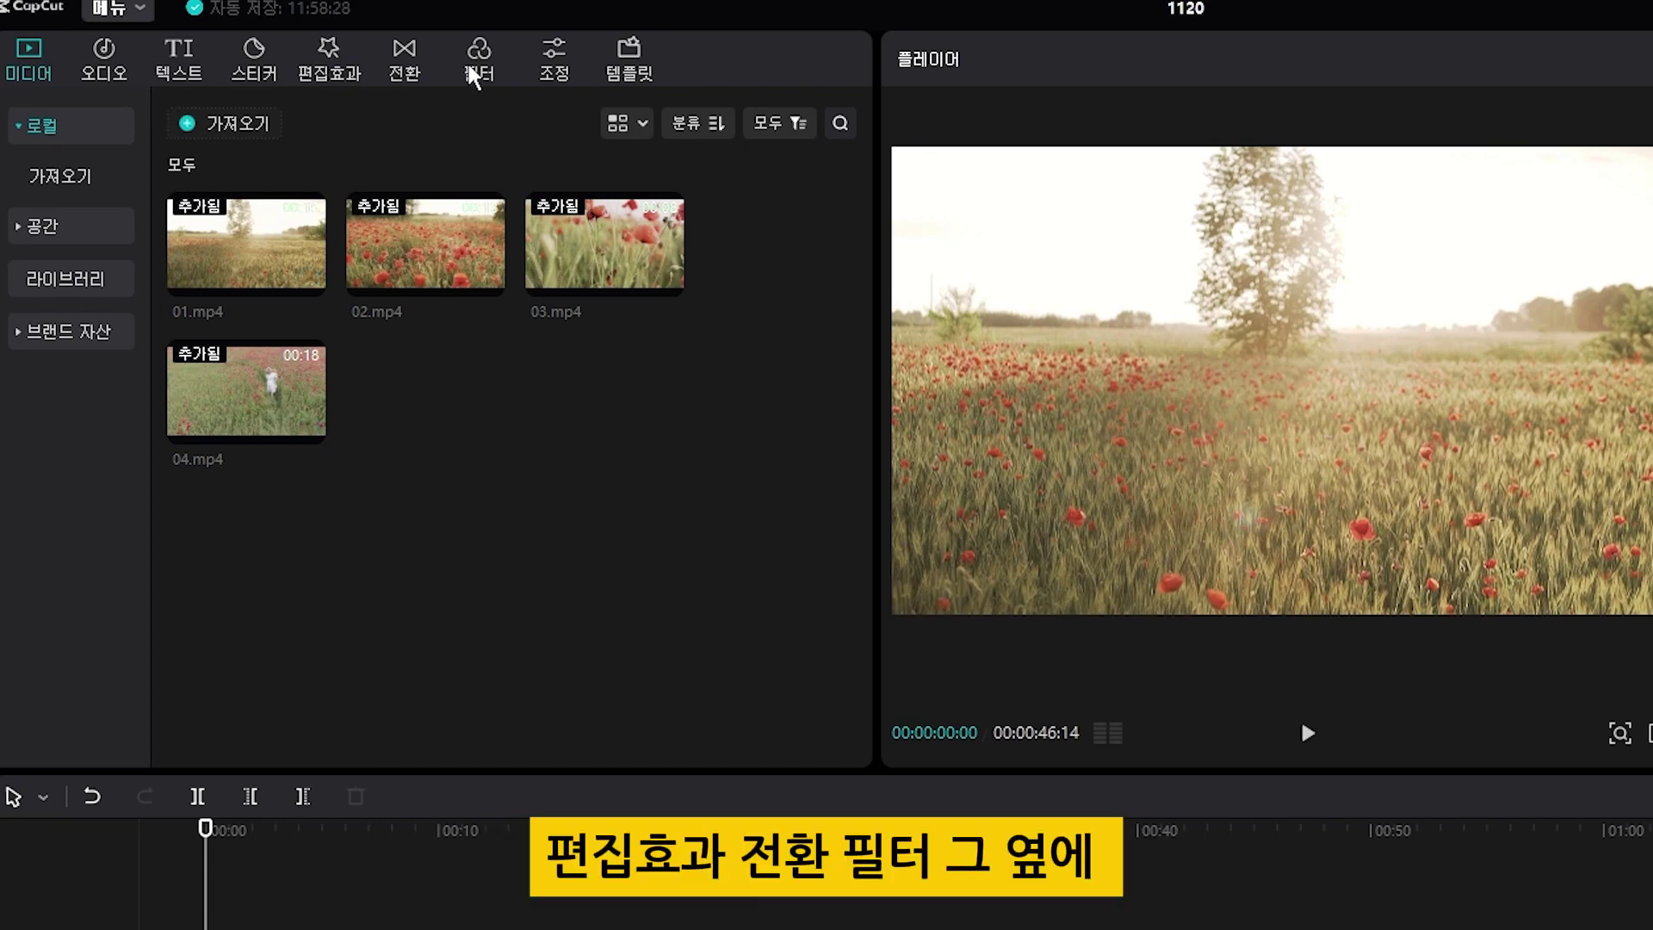
{"action": "left_click", "coordinate": [560, 52]}
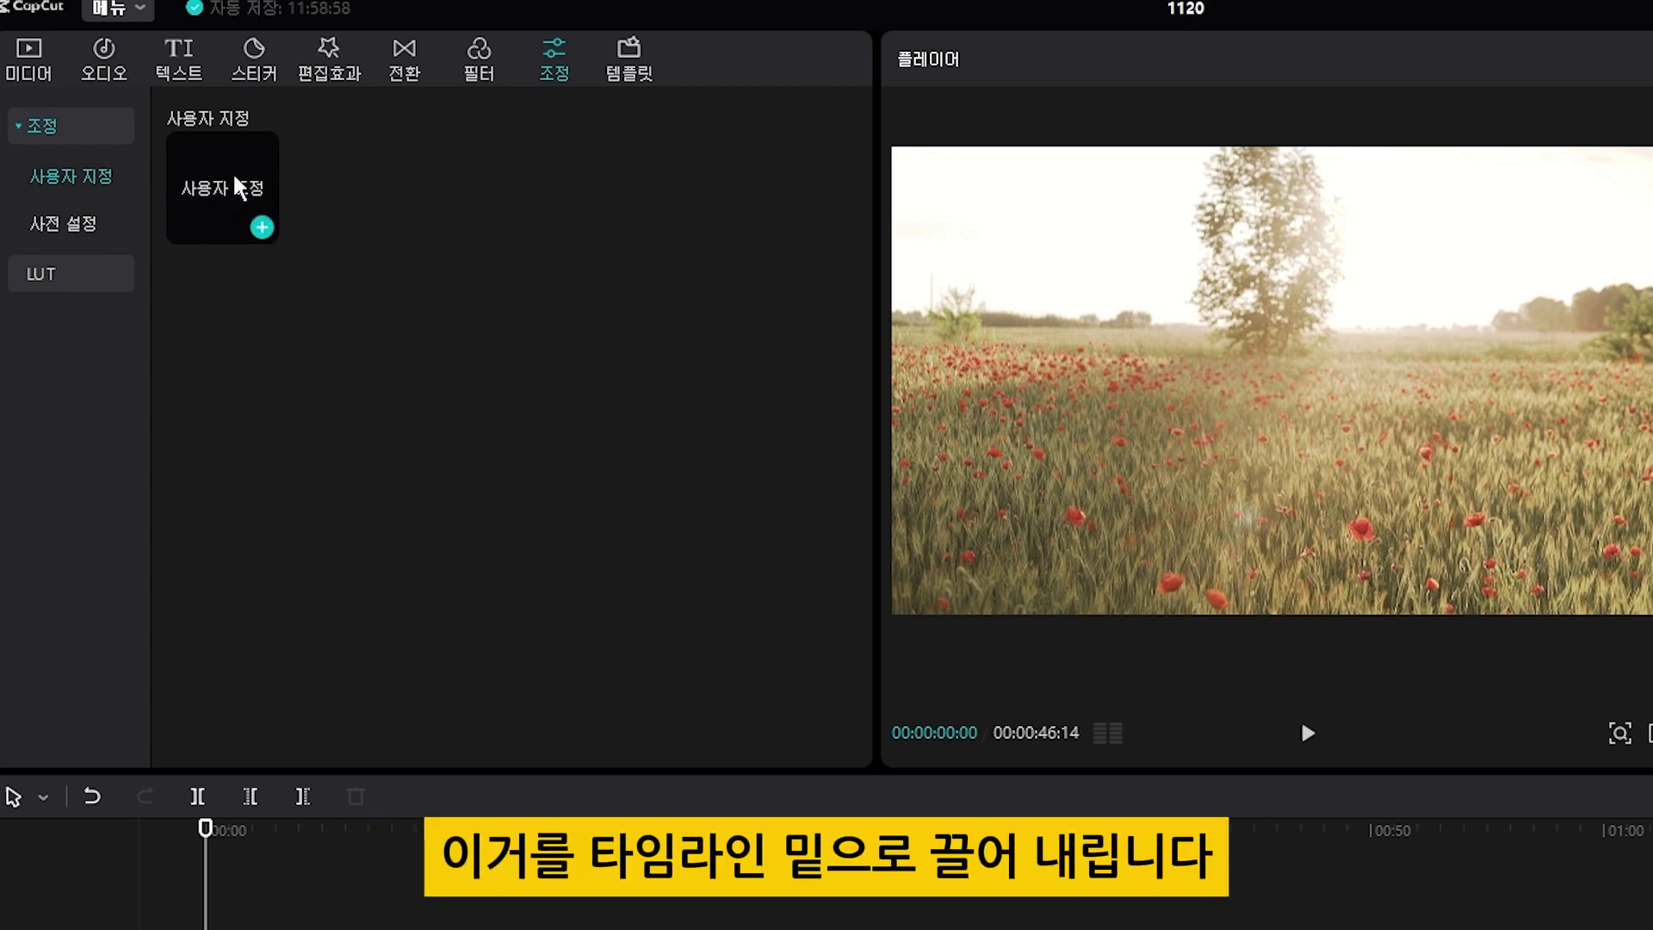
{"action": "left_click_drag", "start_coordinate": [241, 187], "coordinate": [214, 928]}
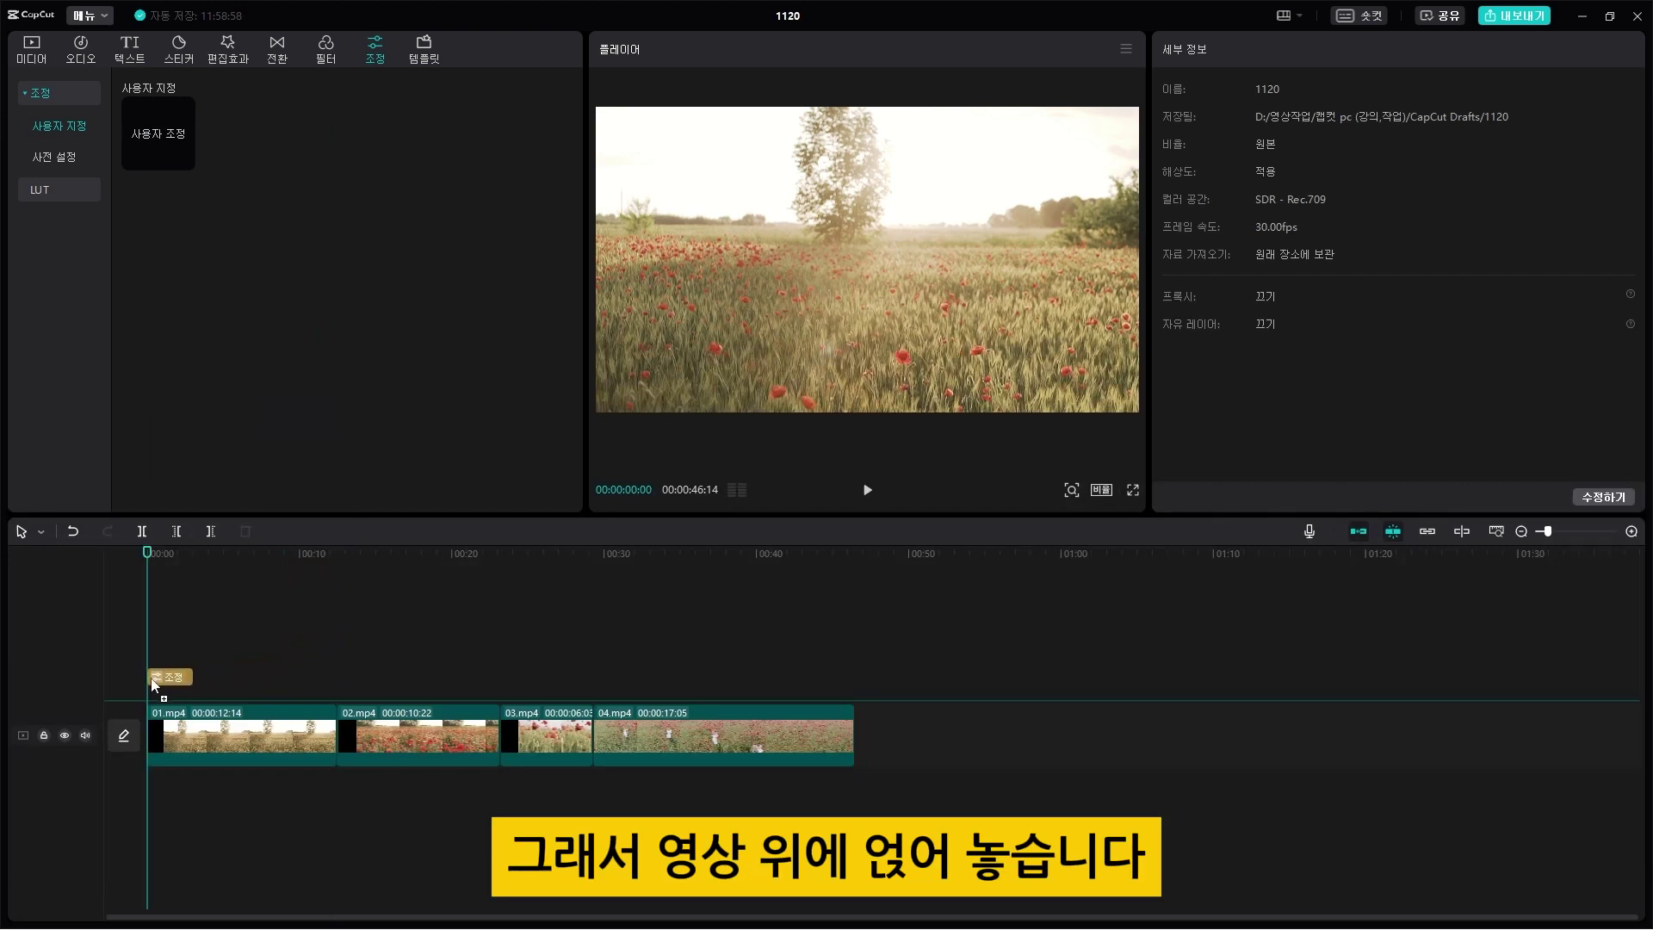
{"action": "left_click_drag", "start_coordinate": [152, 684], "coordinate": [147, 680]}
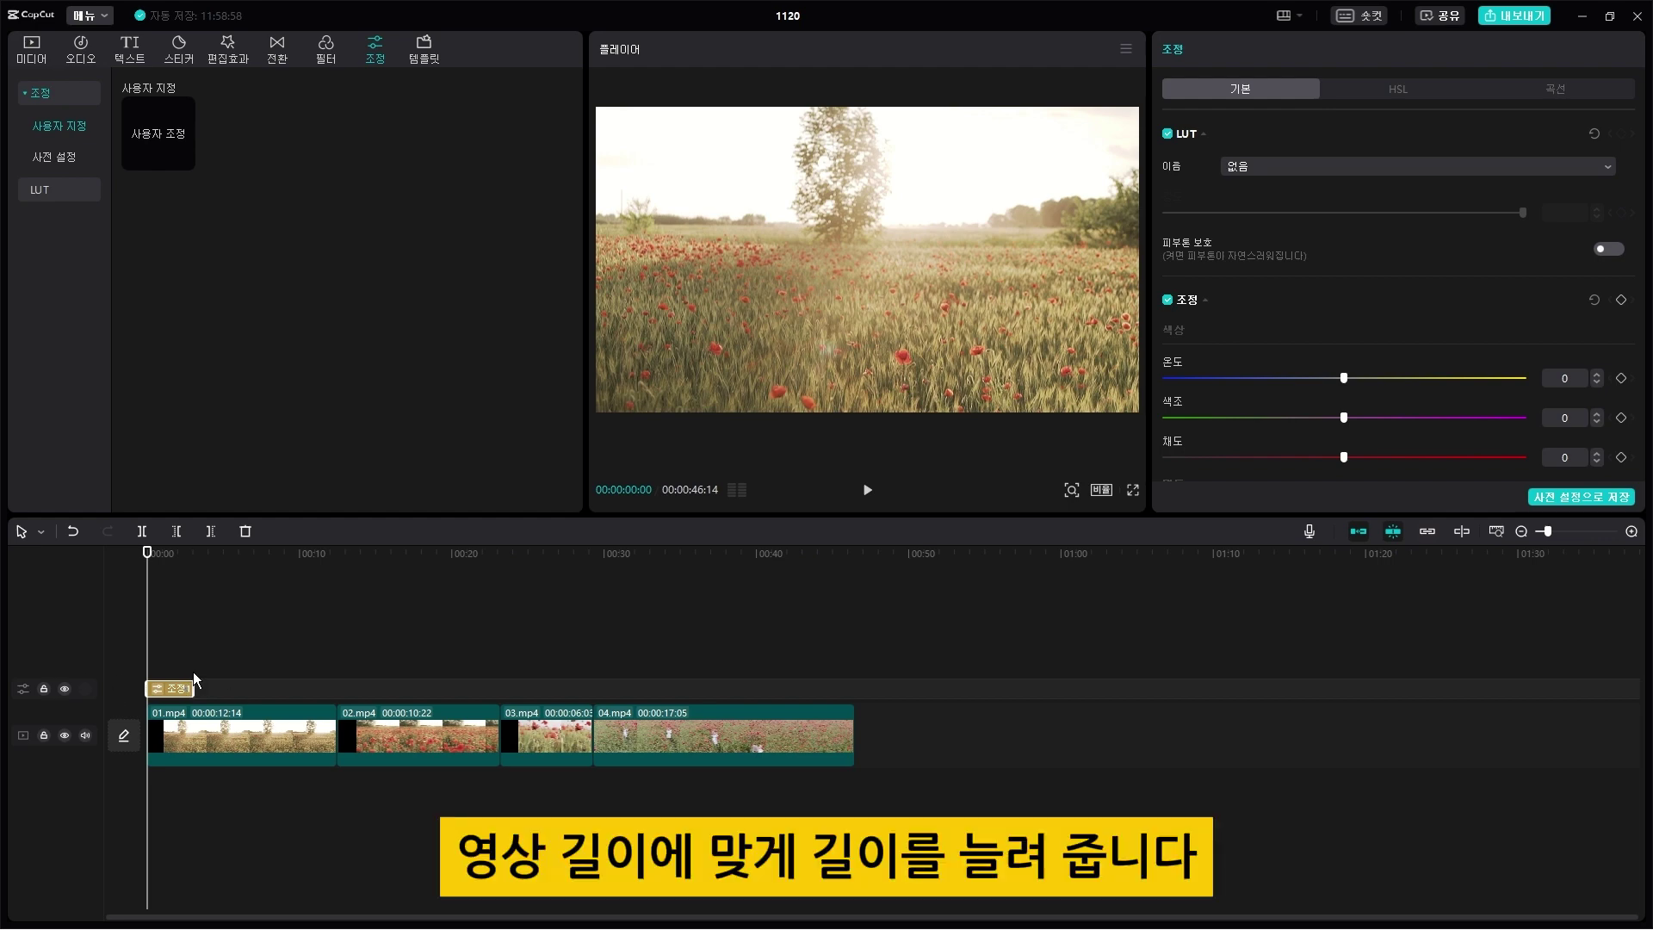
{"action": "left_click_drag", "start_coordinate": [191, 688], "coordinate": [855, 724]}
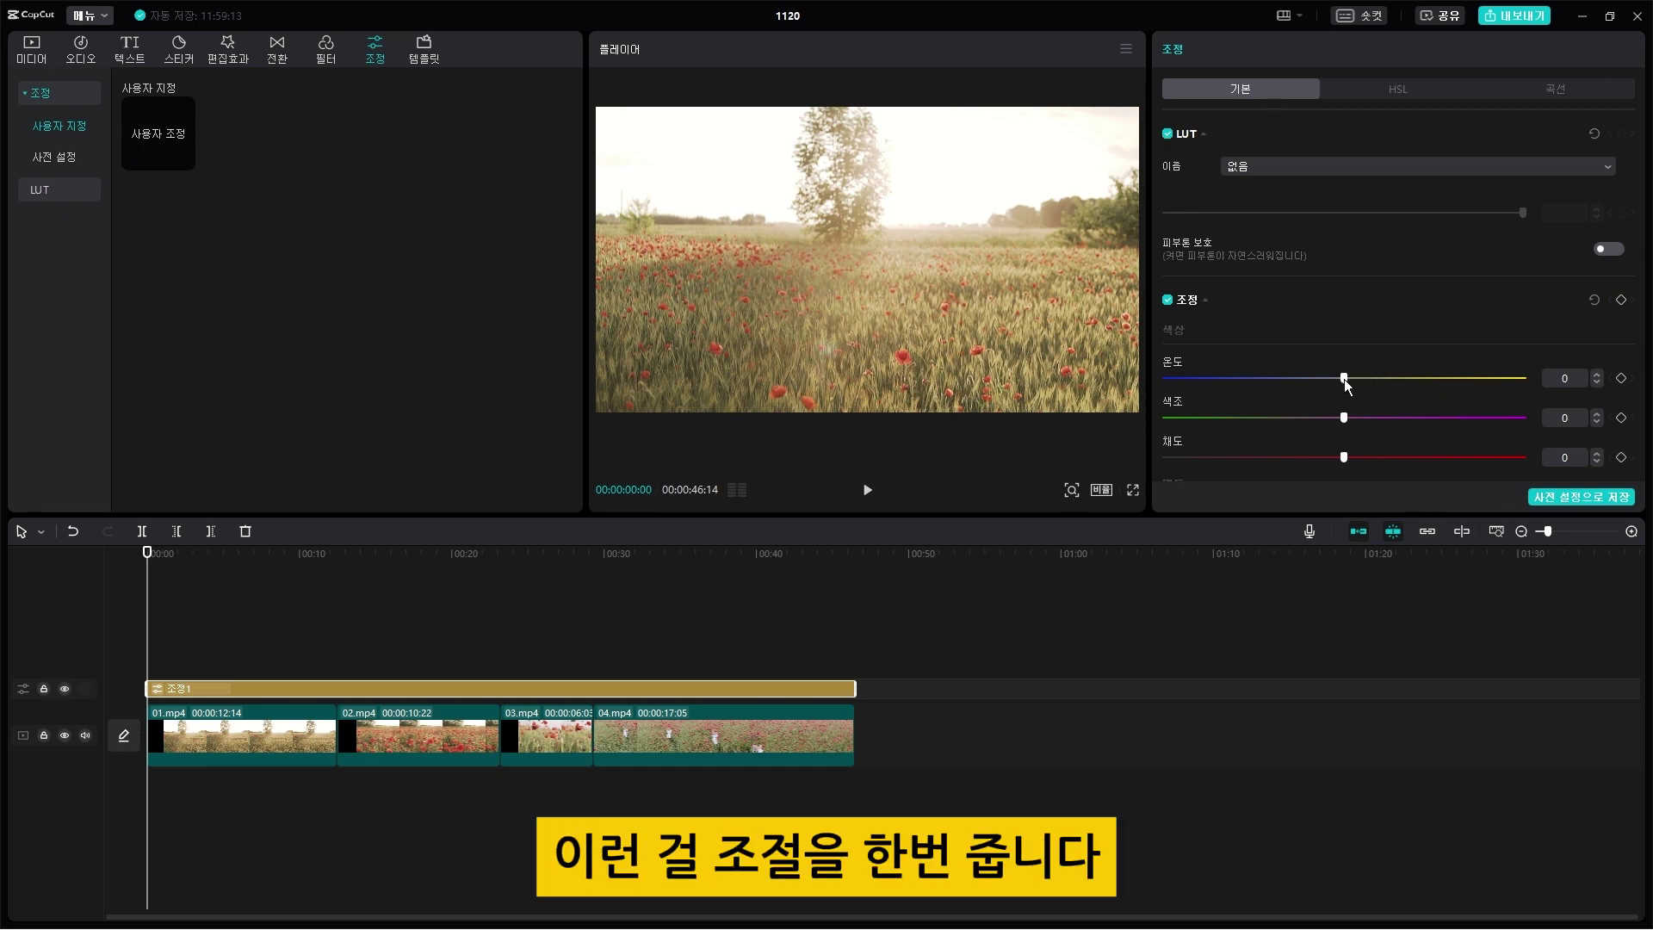
Set the adjustment layer's temperature to 21, tint to 16, saturation to 27 and brightness to 11.
{"action": "left_click_drag", "start_coordinate": [1383, 380], "coordinate": [1417, 379]}
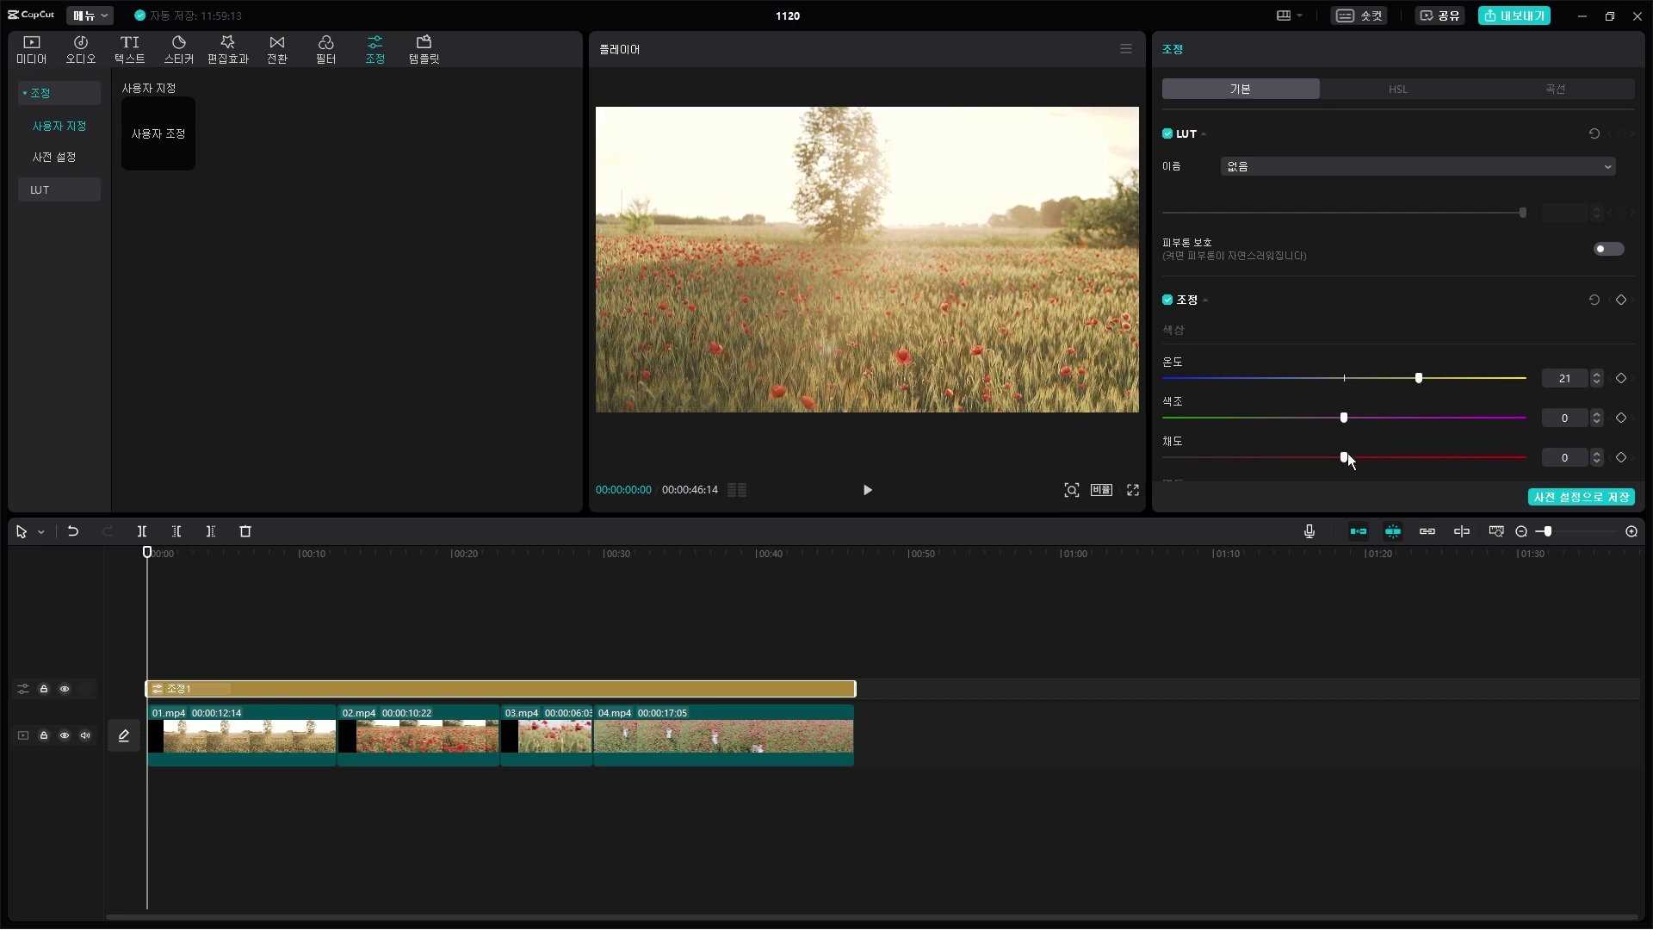
{"action": "left_click_drag", "start_coordinate": [1259, 456], "coordinate": [1402, 461]}
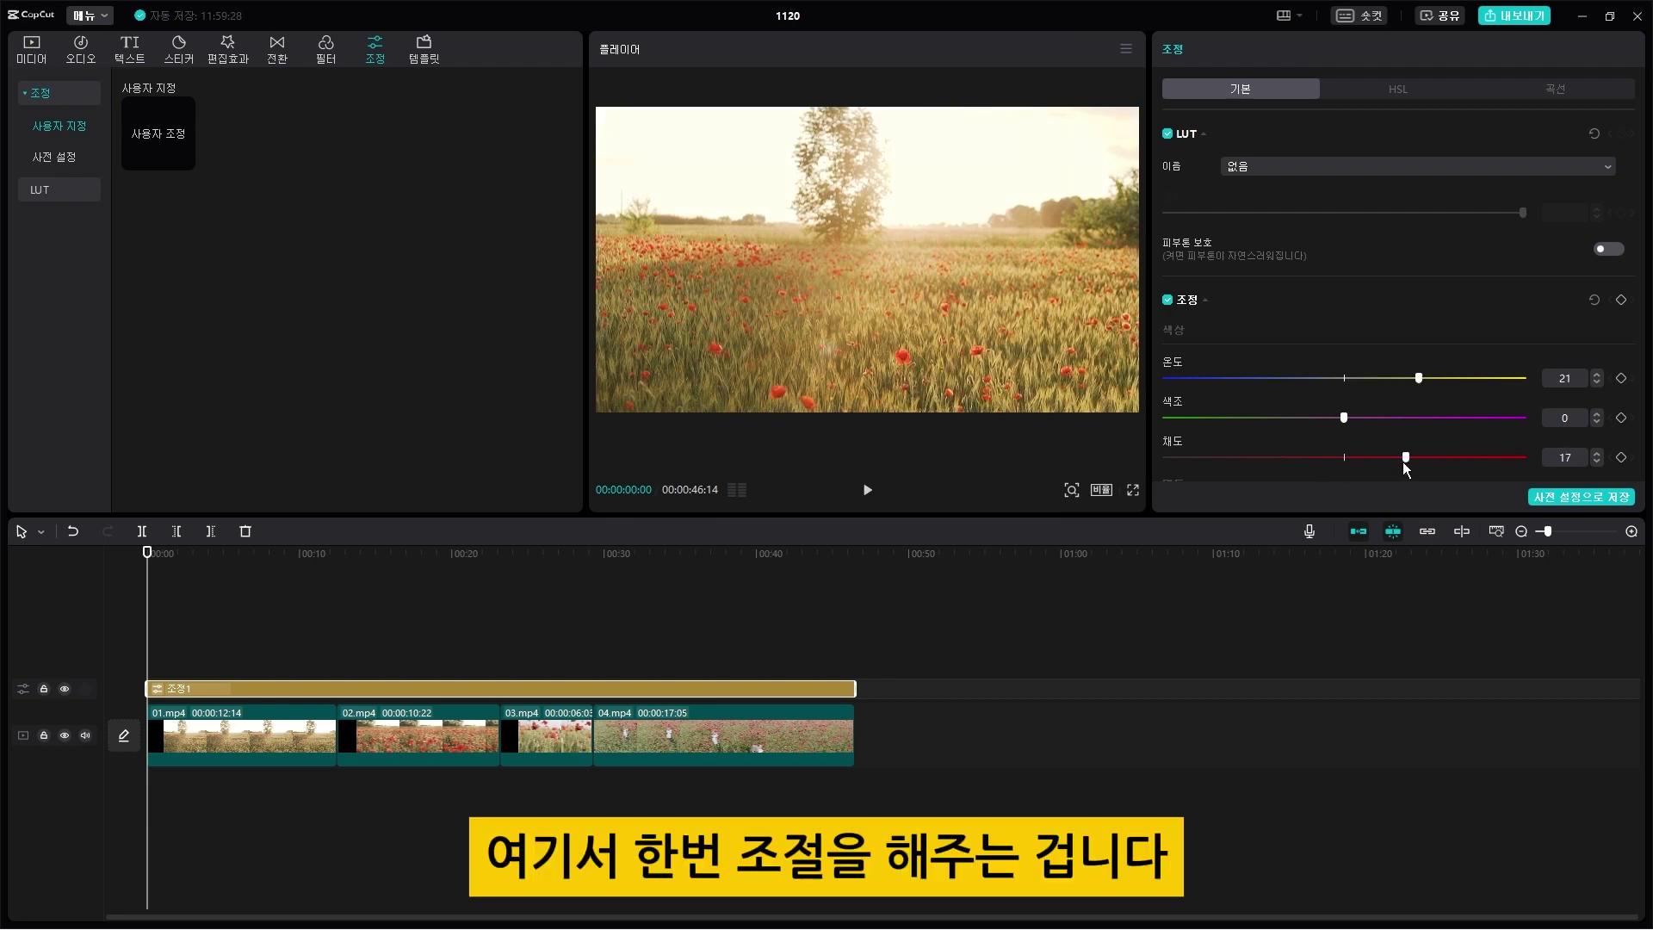
{"action": "scroll", "coordinate": [1412, 422], "scroll_direction": "down", "scroll_amount": 5}
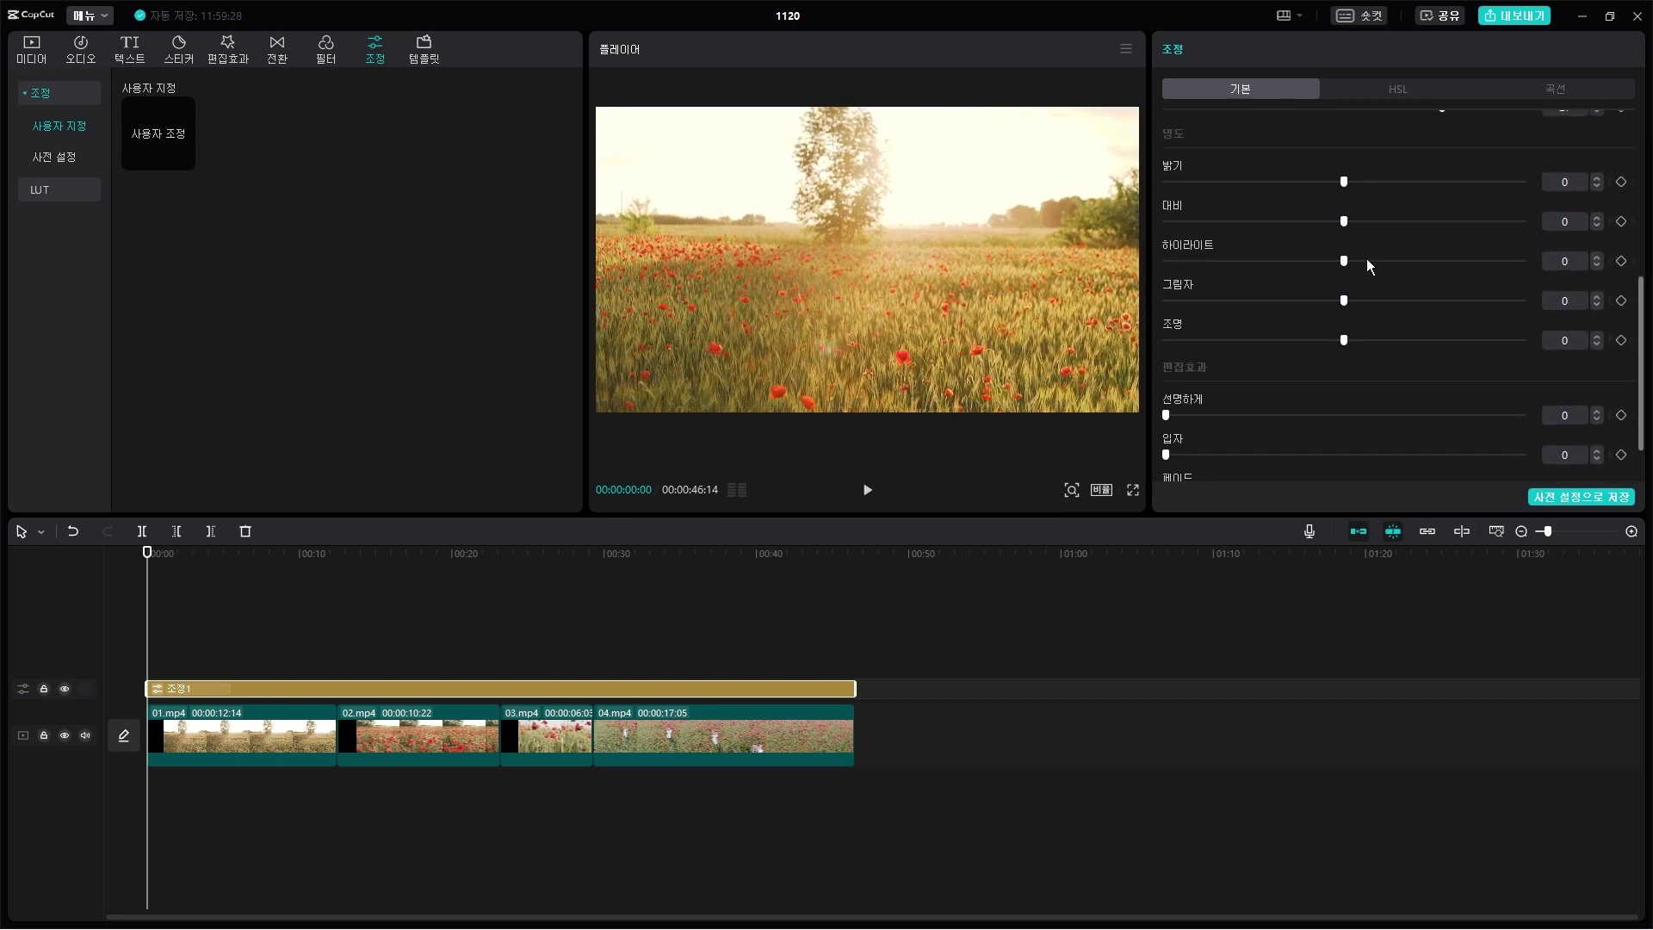
{"action": "left_click_drag", "start_coordinate": [1356, 178], "coordinate": [1397, 263]}
{"action": "scroll", "coordinate": [1403, 289], "scroll_direction": "up", "scroll_amount": 5}
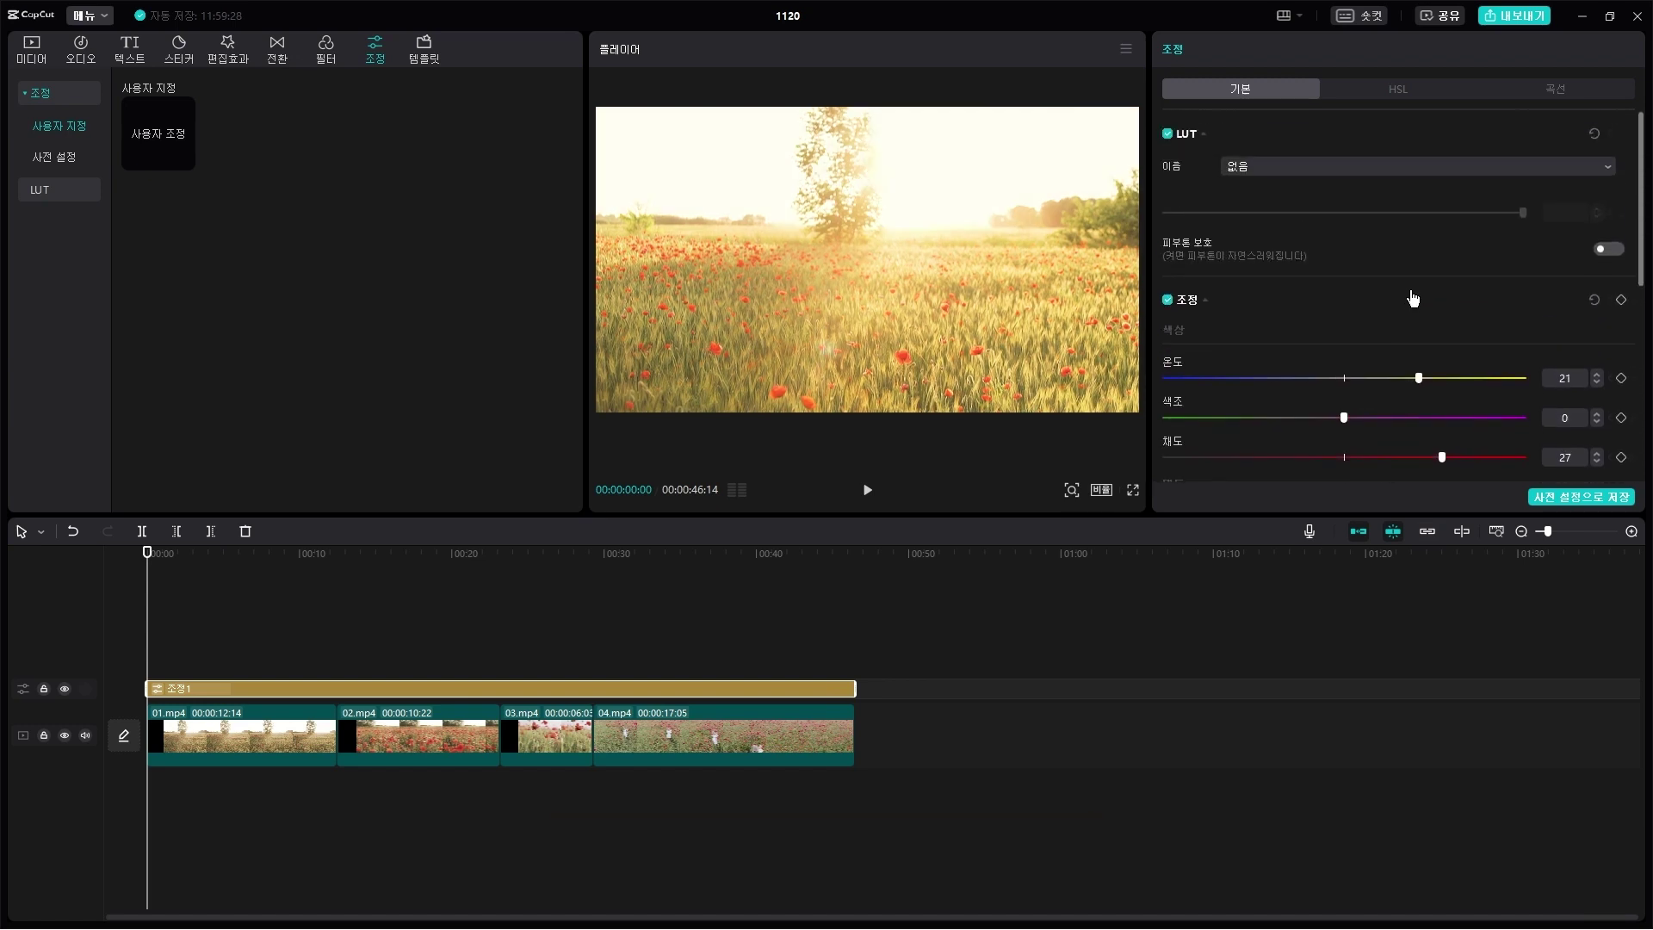
{"action": "scroll", "coordinate": [1413, 297], "scroll_direction": "down", "scroll_amount": 2}
{"action": "left_click_drag", "start_coordinate": [1344, 355], "coordinate": [1399, 356]}
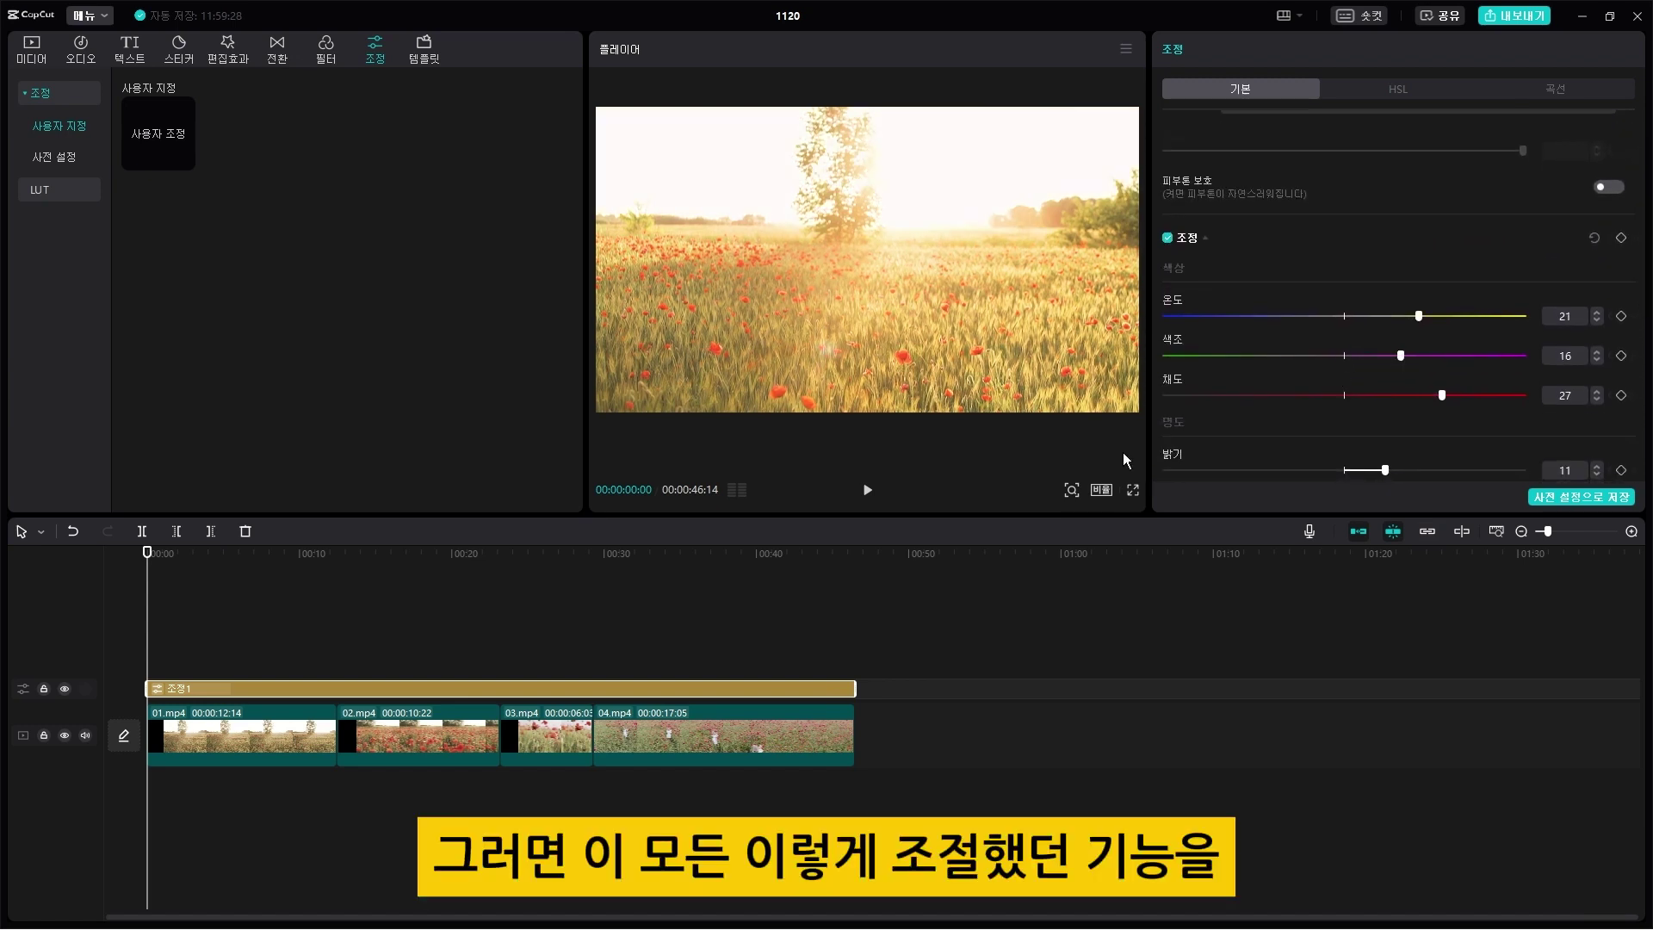
Play and scrub through the timeline to examine how the adjustment layer affects all the clips.
{"action": "left_click_drag", "start_coordinate": [146, 568], "coordinate": [284, 573]}
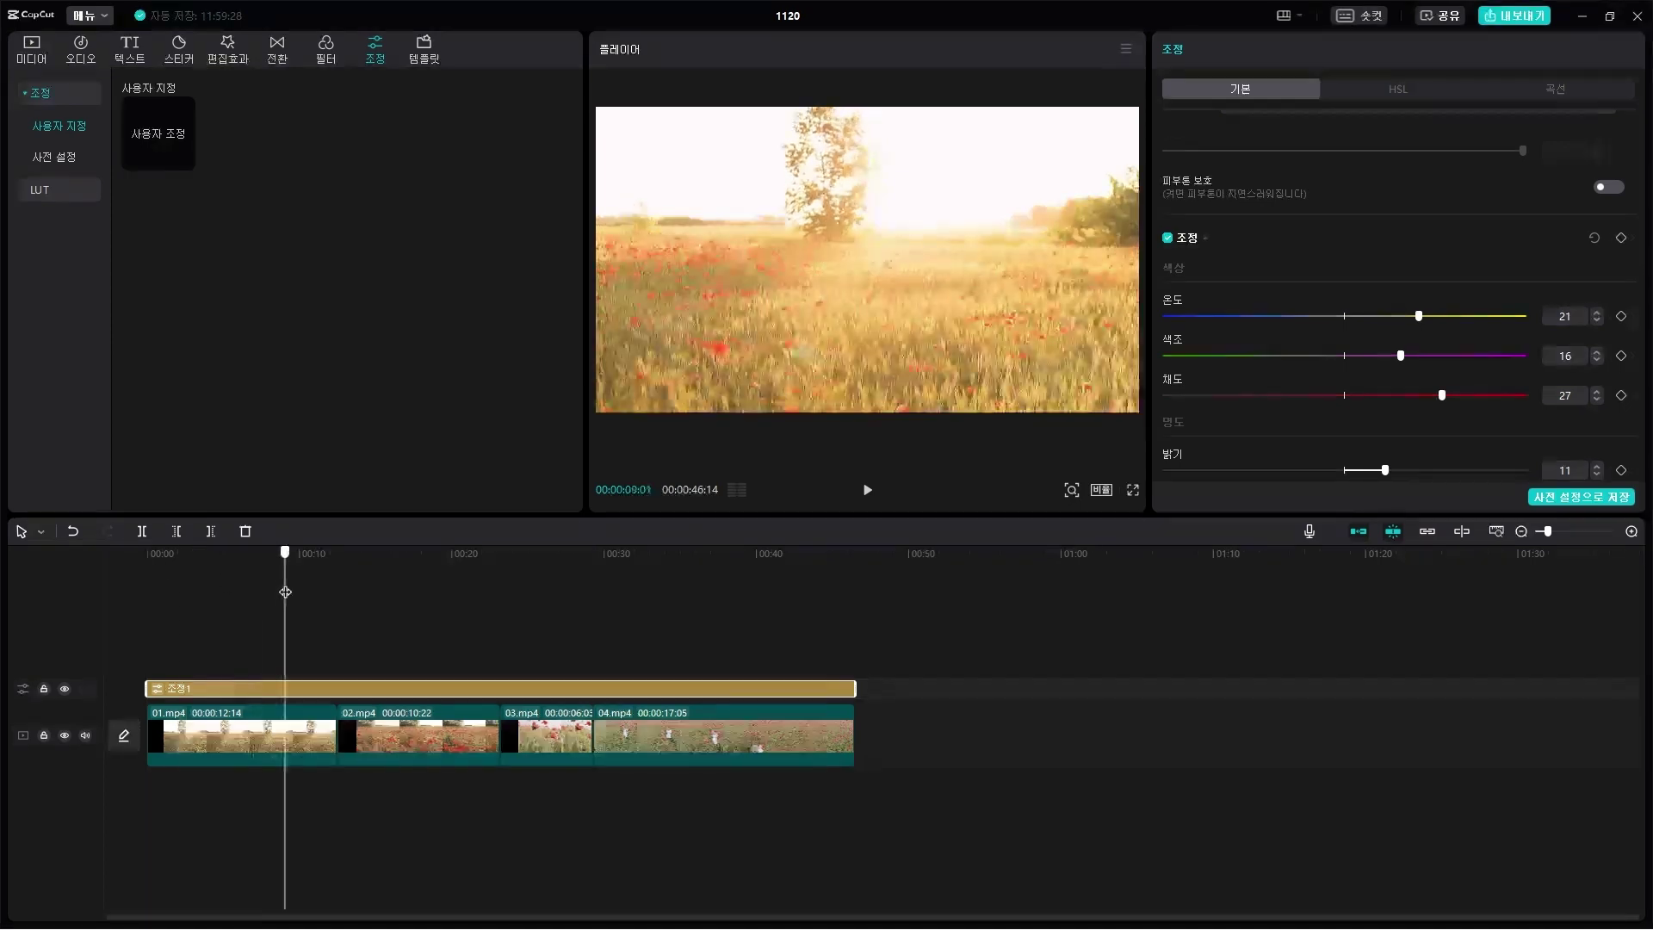
{"action": "key", "text": "space"}
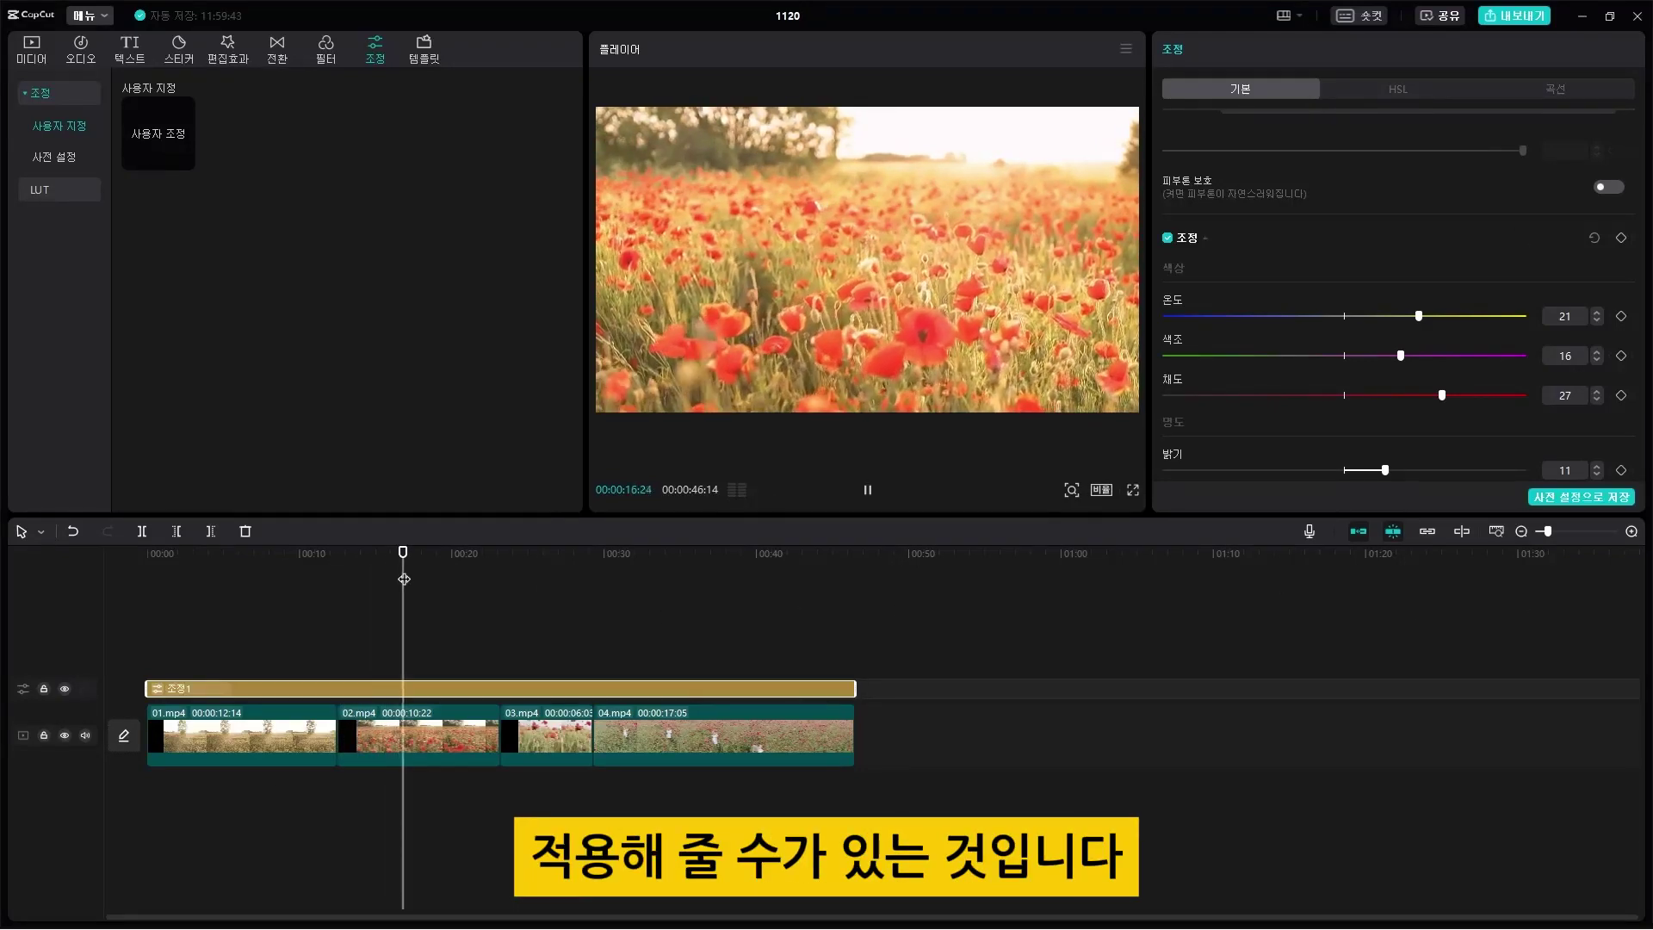
{"action": "left_click", "coordinate": [479, 582]}
{"action": "left_click_drag", "start_coordinate": [479, 582], "coordinate": [689, 596]}
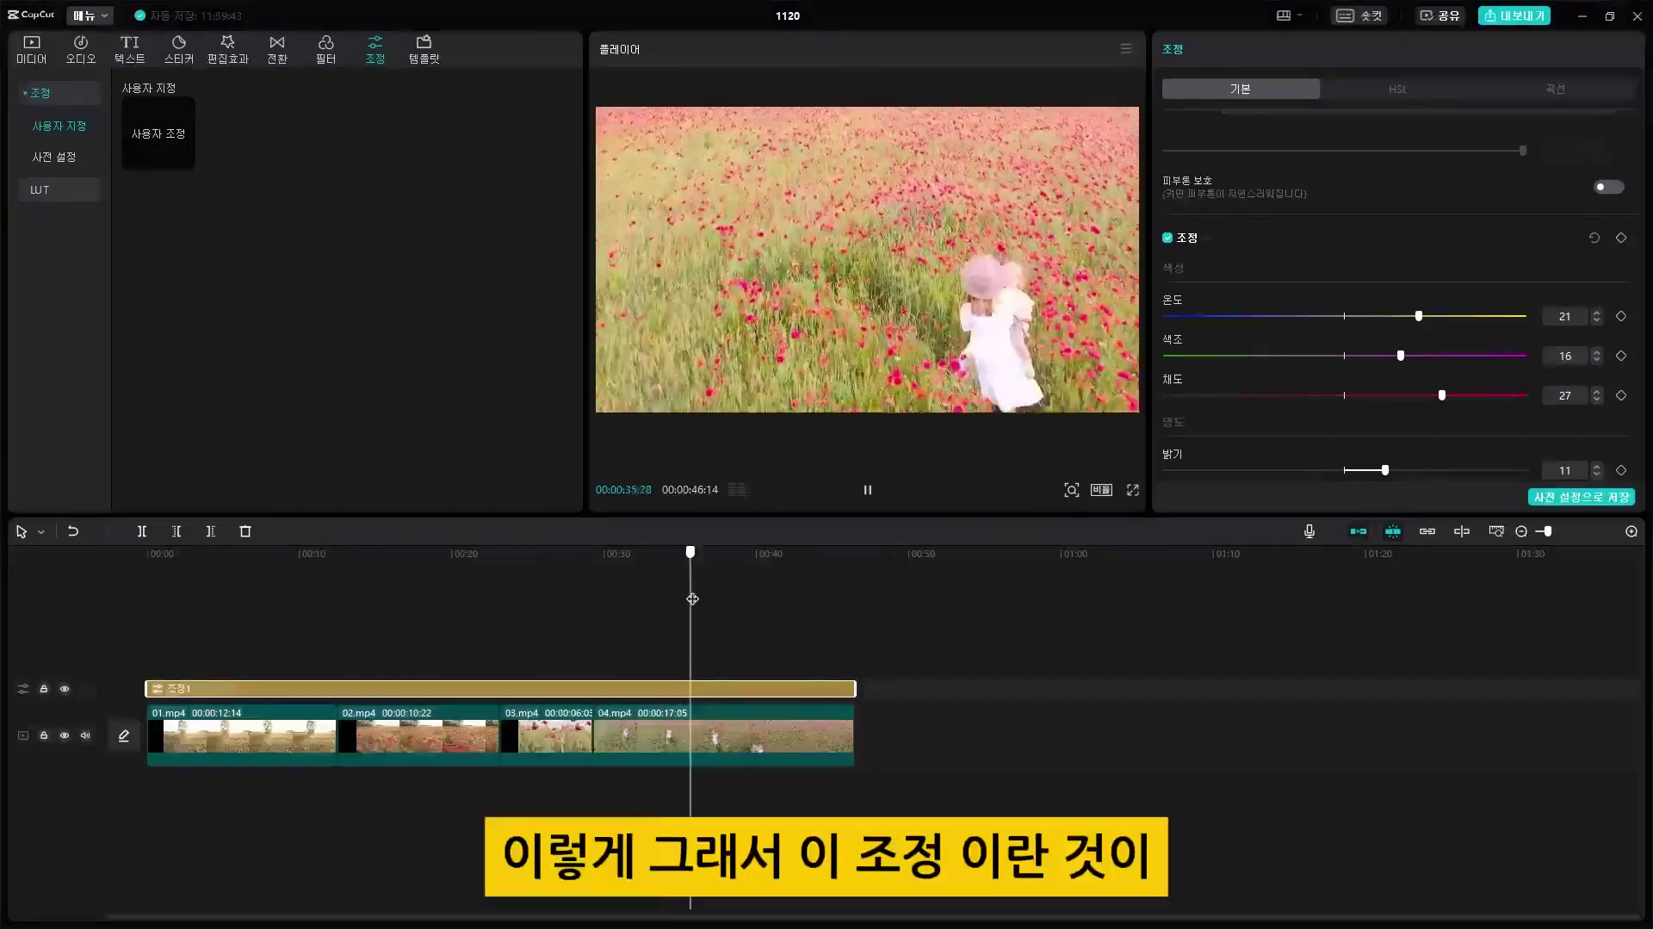
{"action": "key", "text": "Home"}
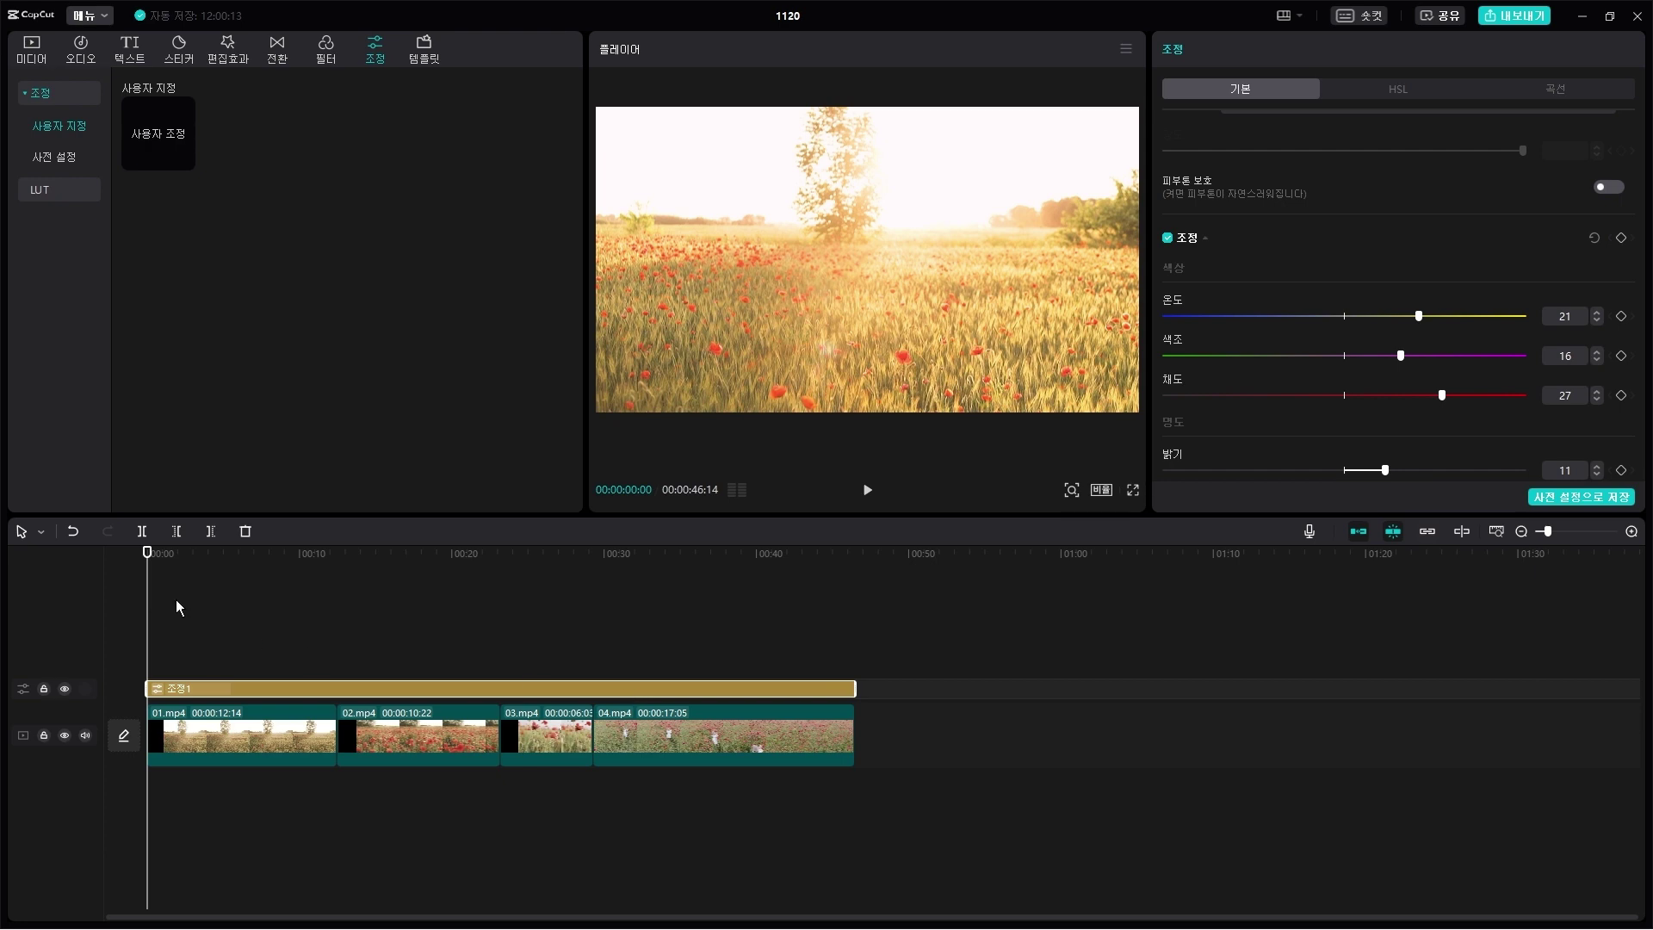
{"action": "left_click_drag", "start_coordinate": [151, 579], "coordinate": [344, 590]}
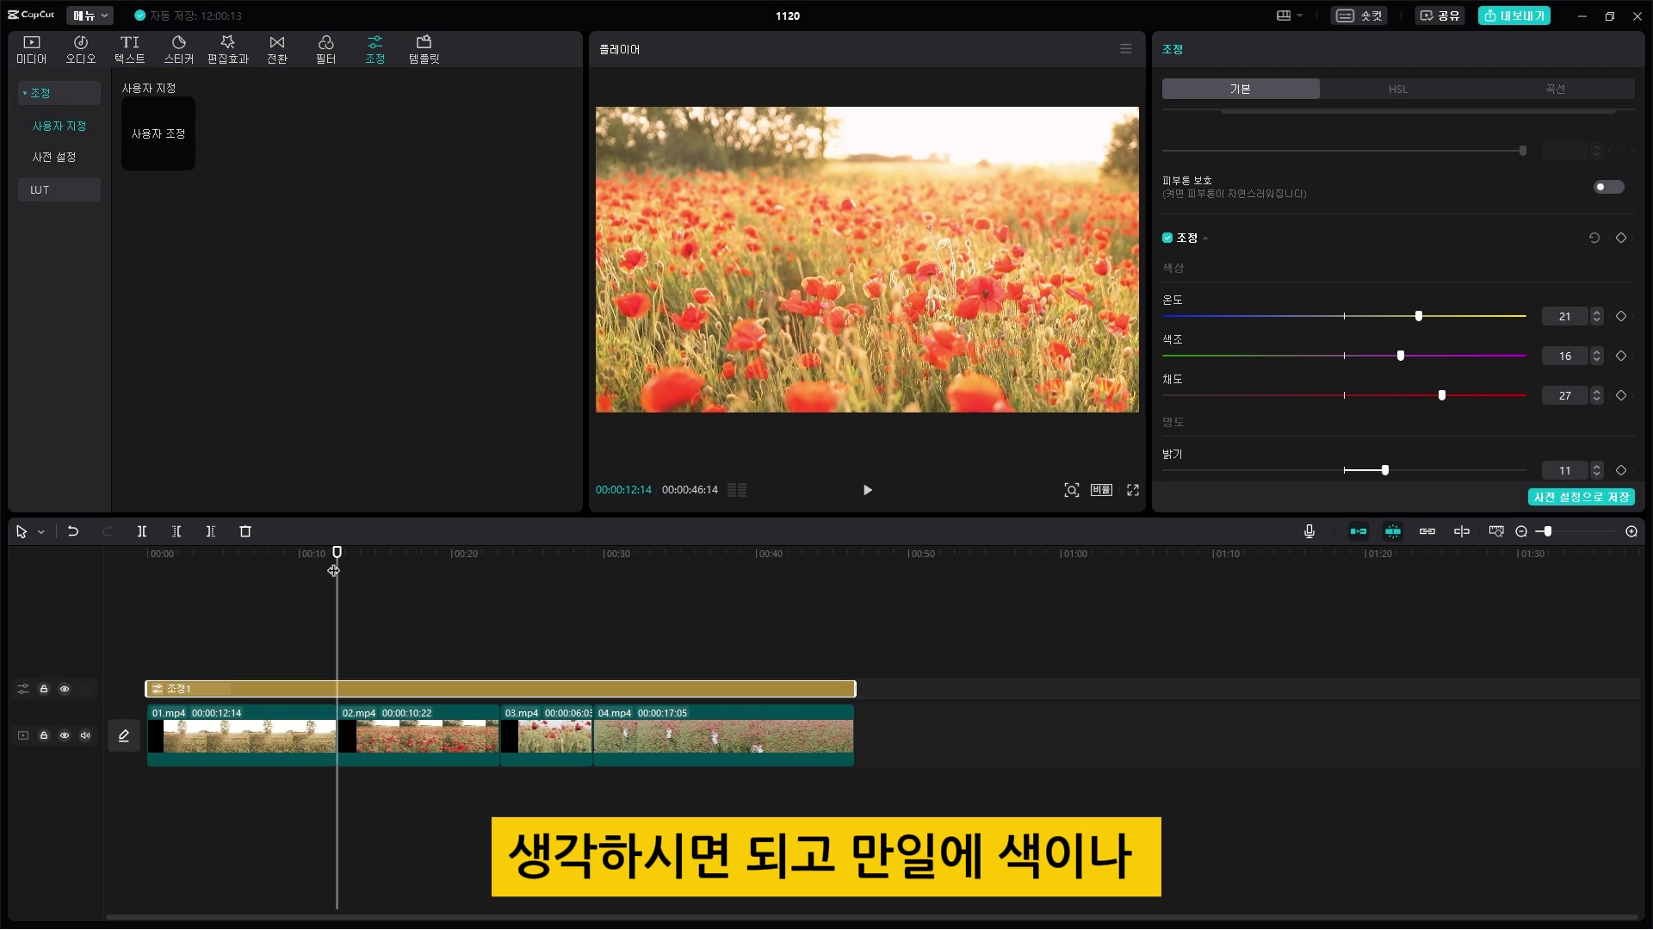
{"action": "left_click_drag", "start_coordinate": [333, 570], "coordinate": [464, 570]}
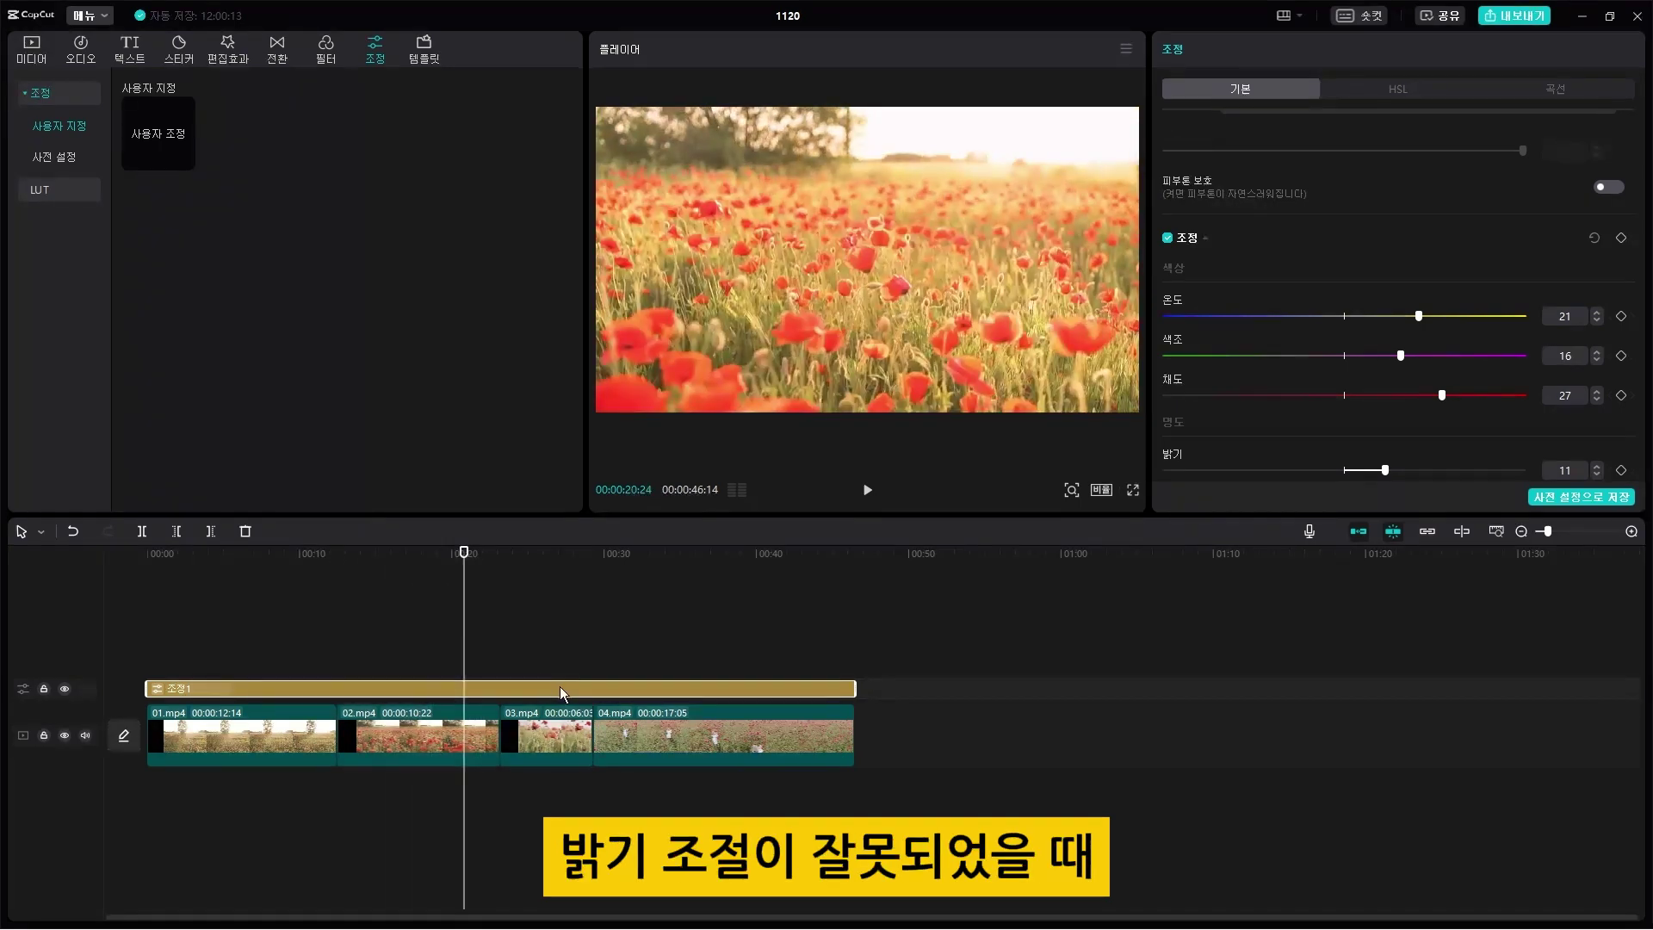
Replace the adjustment layer with a new custom adjustment starting at 00:00 and covering all four clips.
{"action": "key", "text": "Delete"}
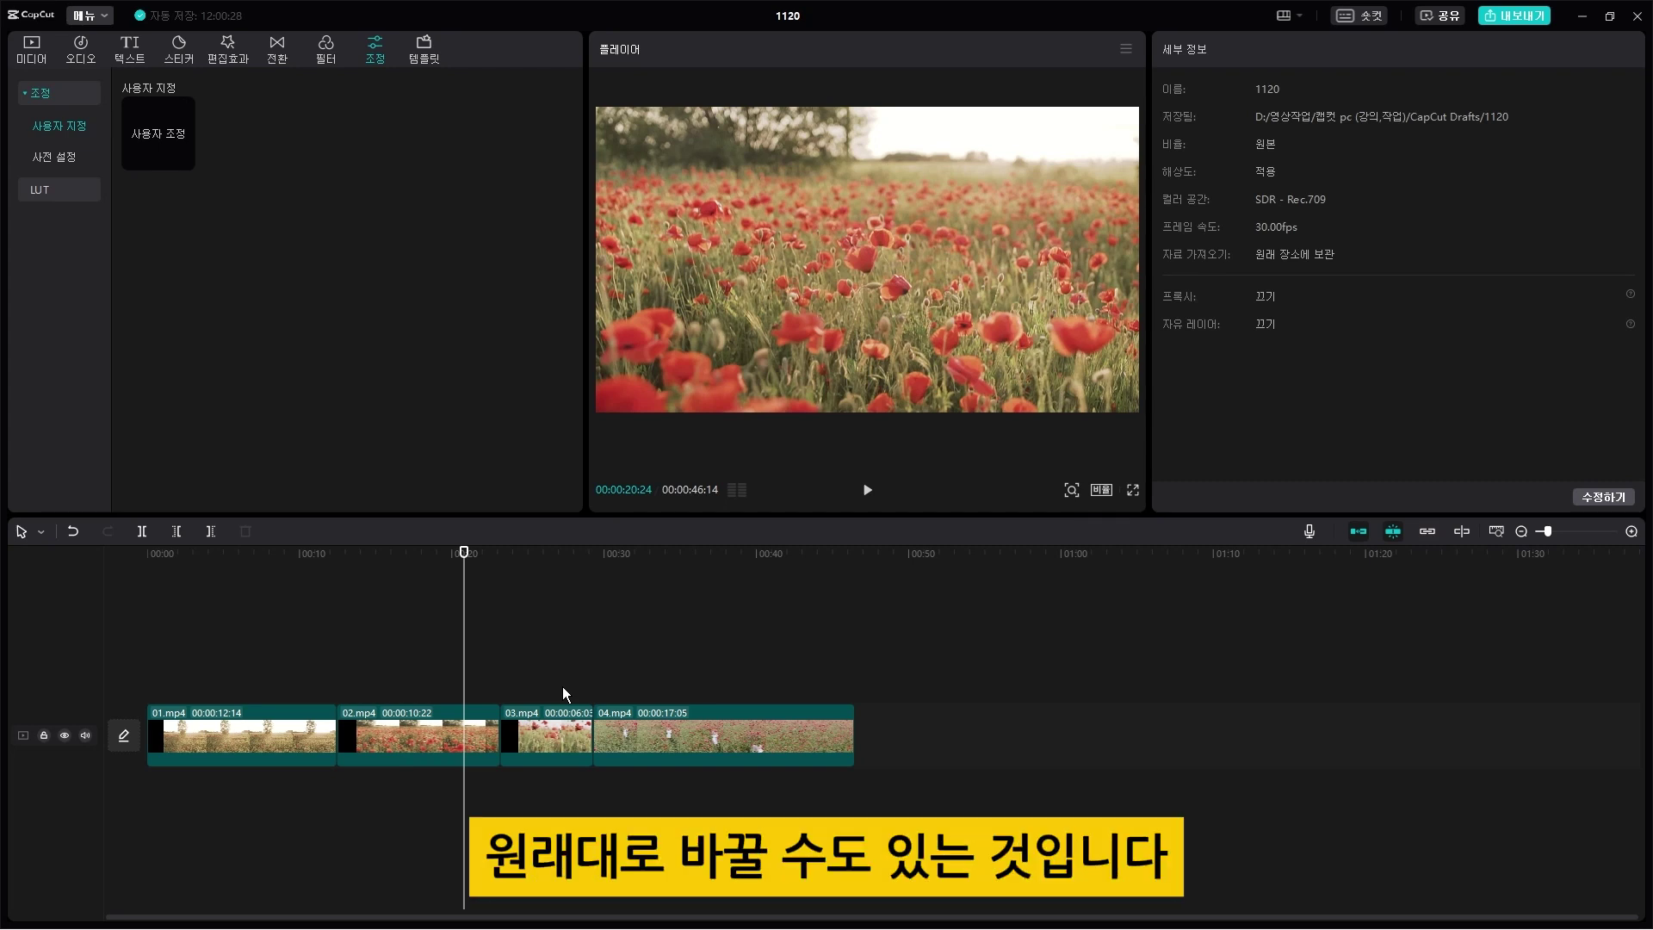
{"action": "key", "text": "Home"}
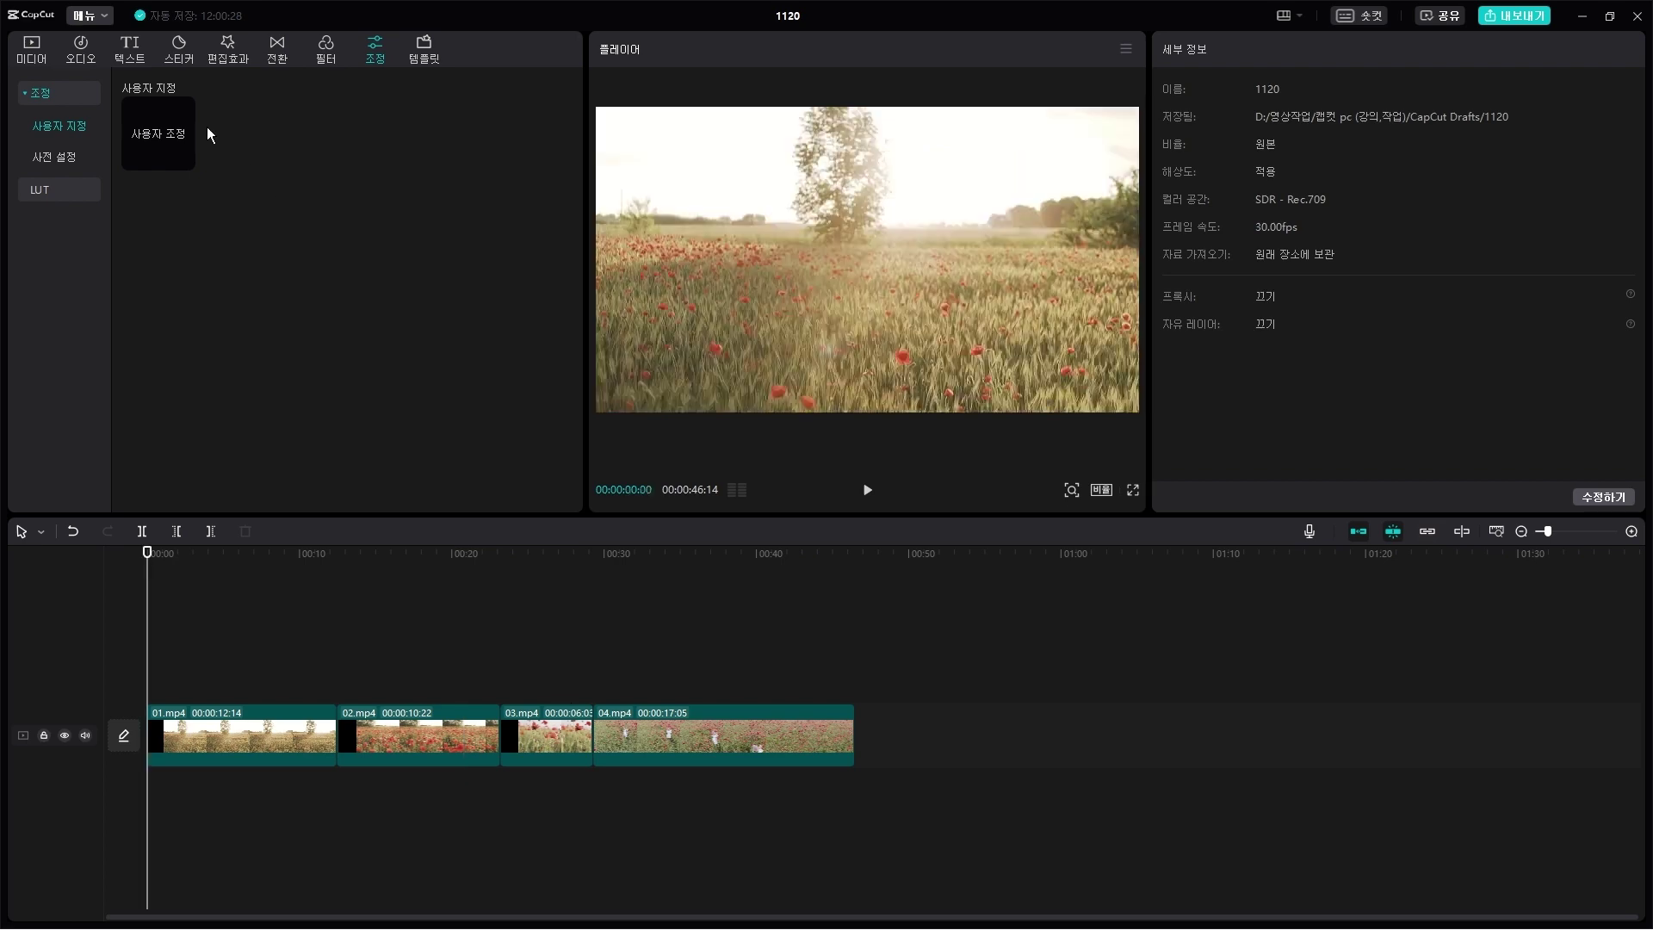
{"action": "left_click_drag", "start_coordinate": [152, 117], "coordinate": [856, 725]}
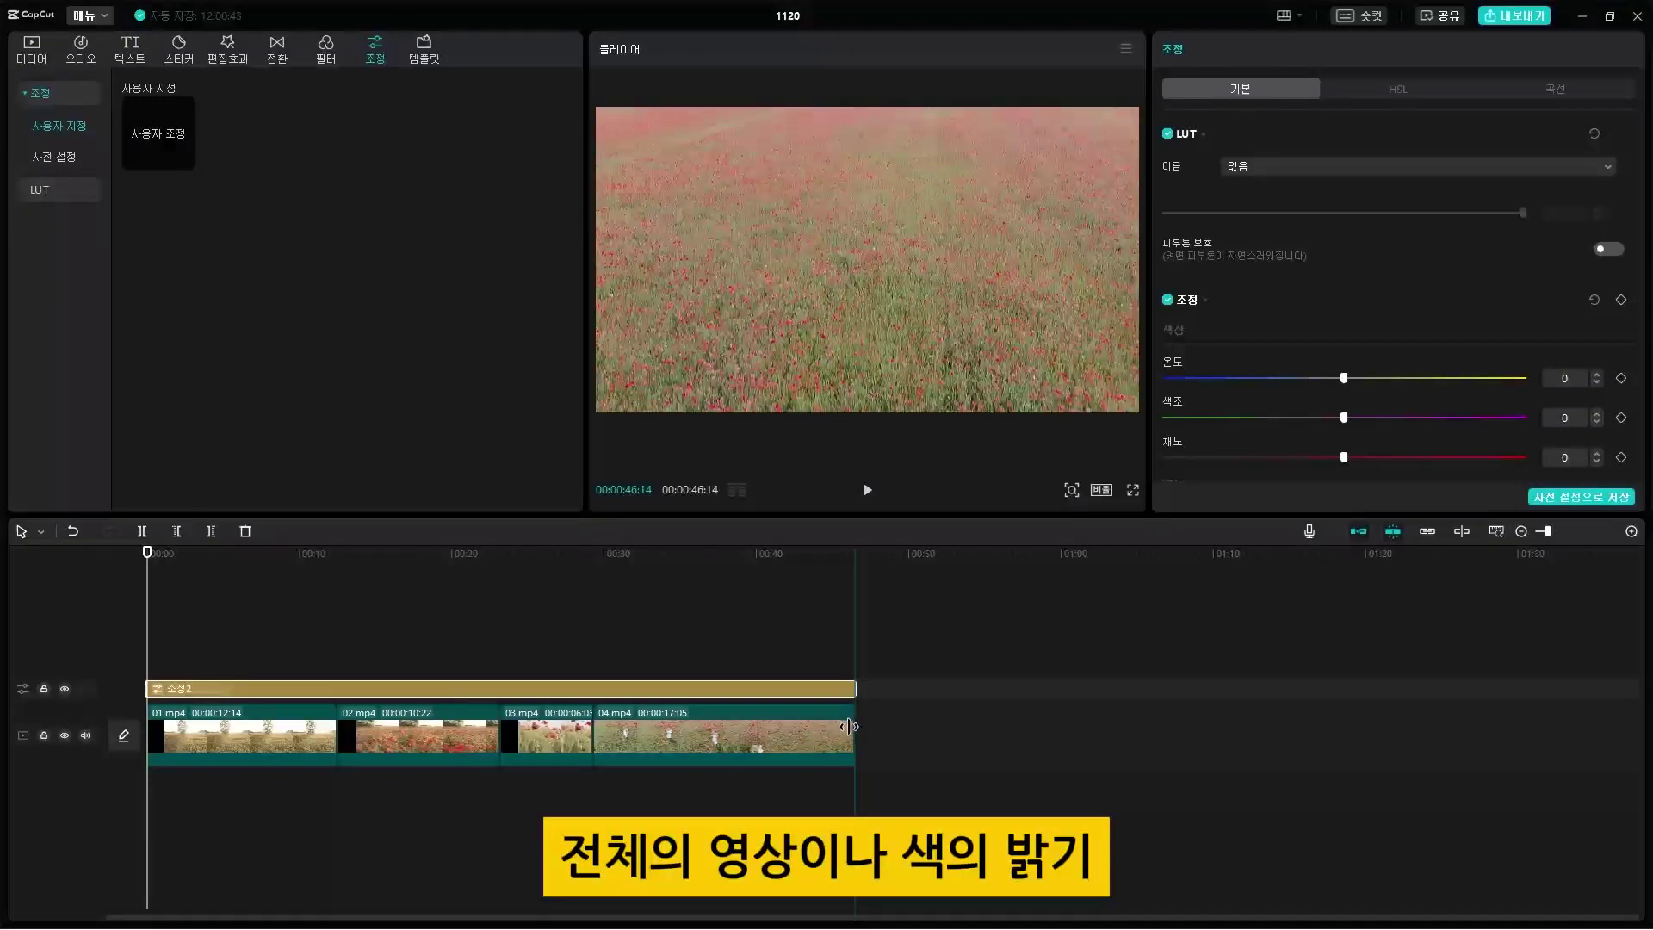